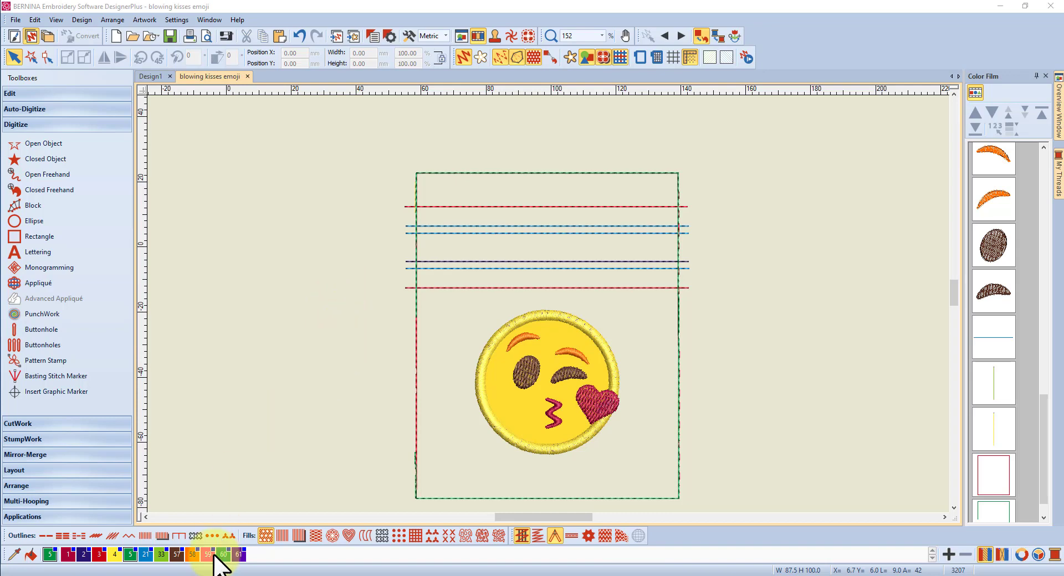
# Step: Switch to the browser to view the Funky Flower Mini Course product page and close the browser window
pyautogui.moveTo(148, 574)
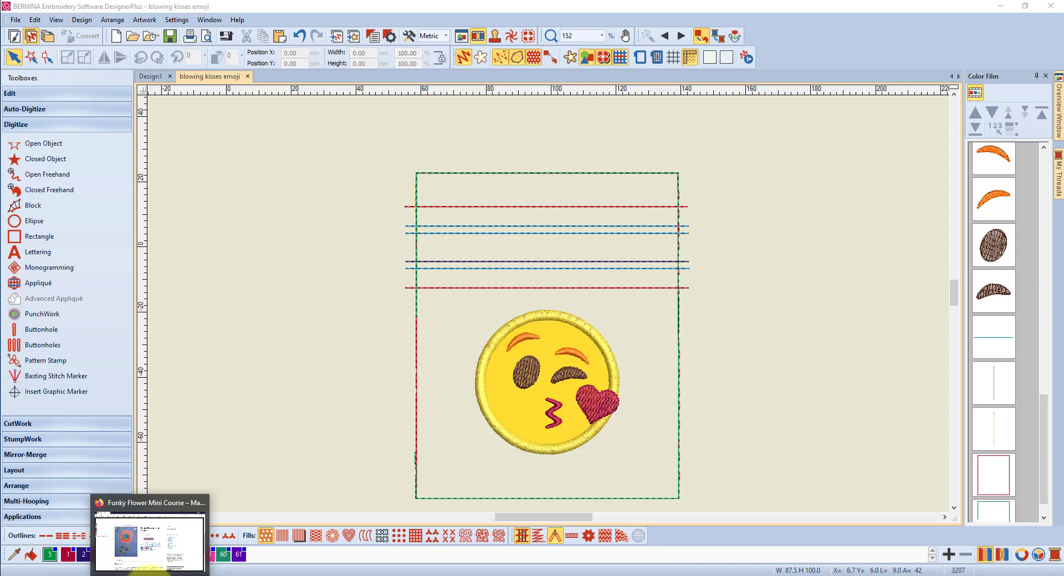
pyautogui.click(149, 572)
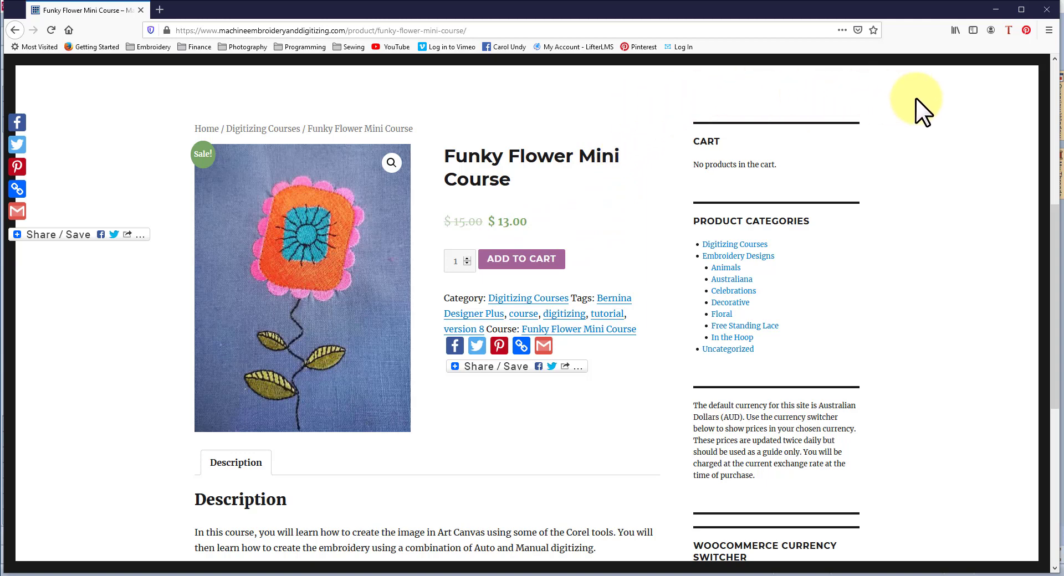
pyautogui.click(1045, 9)
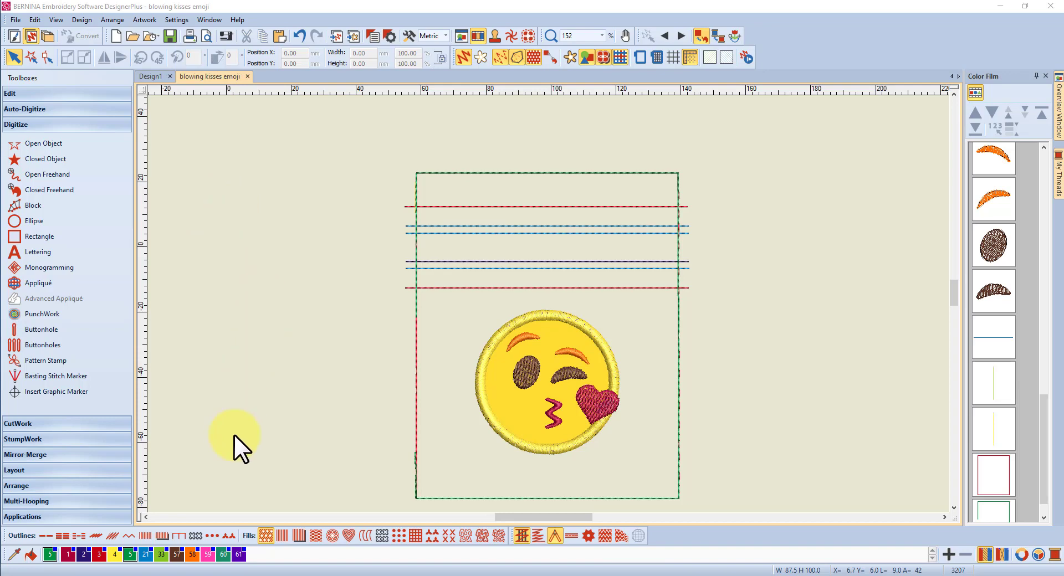
# Step: Open the object properties for the Step fill, look through the available fill types and close the dialog without changes
pyautogui.click(264, 536)
pyautogui.rightClick(264, 535)
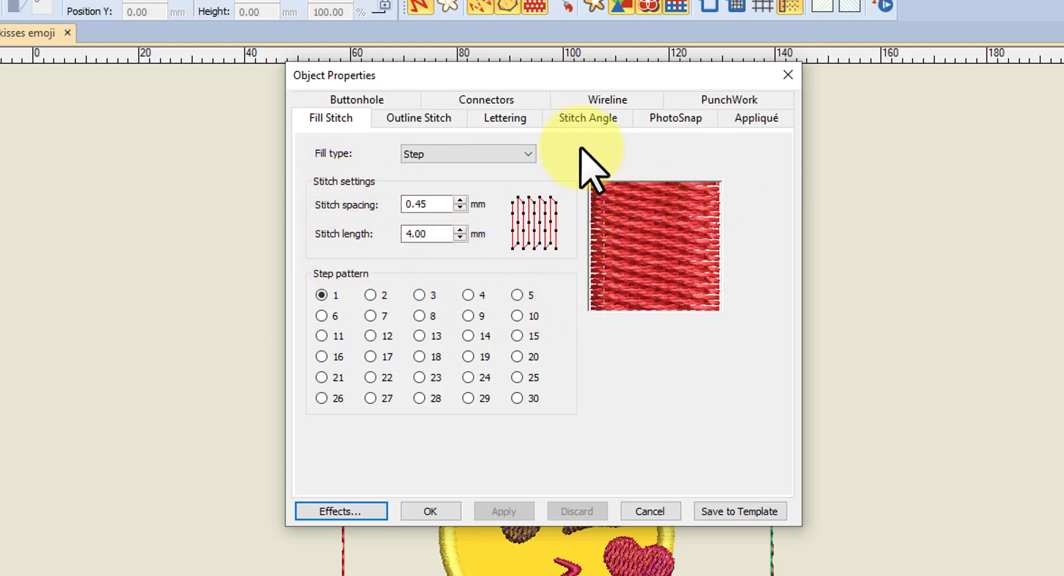
pyautogui.click(528, 154)
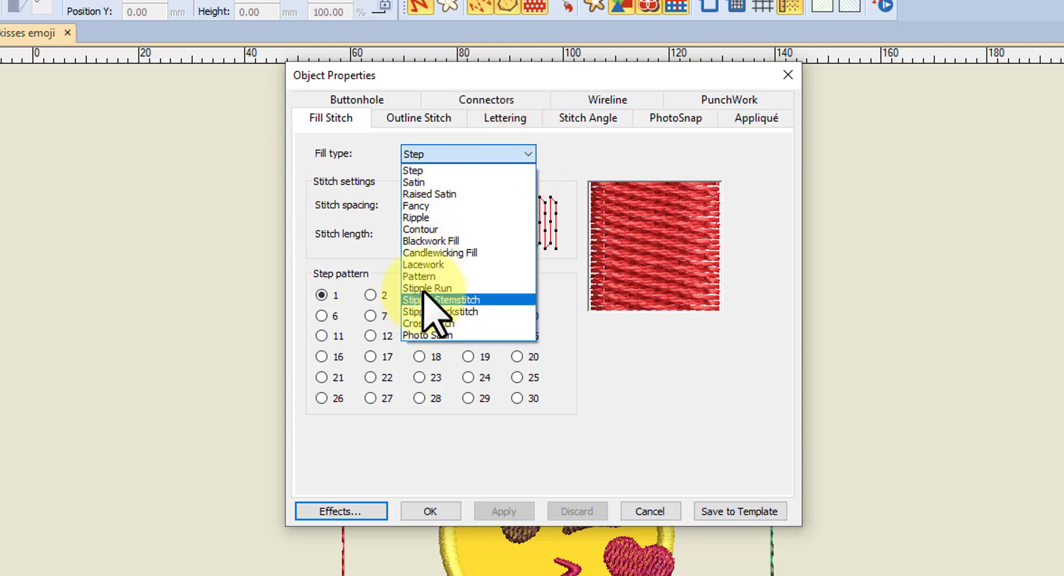
pyautogui.click(527, 154)
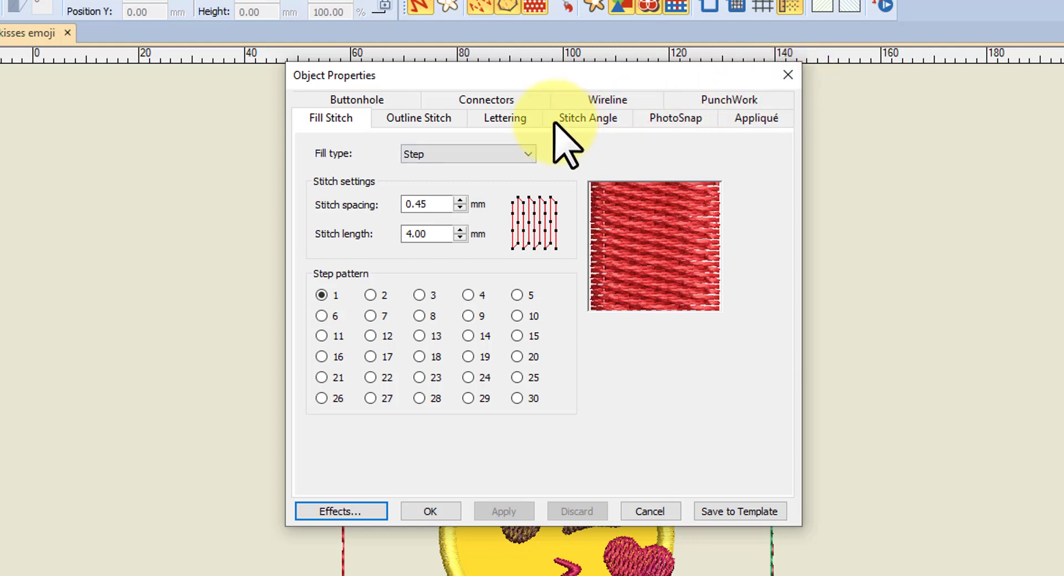
pyautogui.click(787, 74)
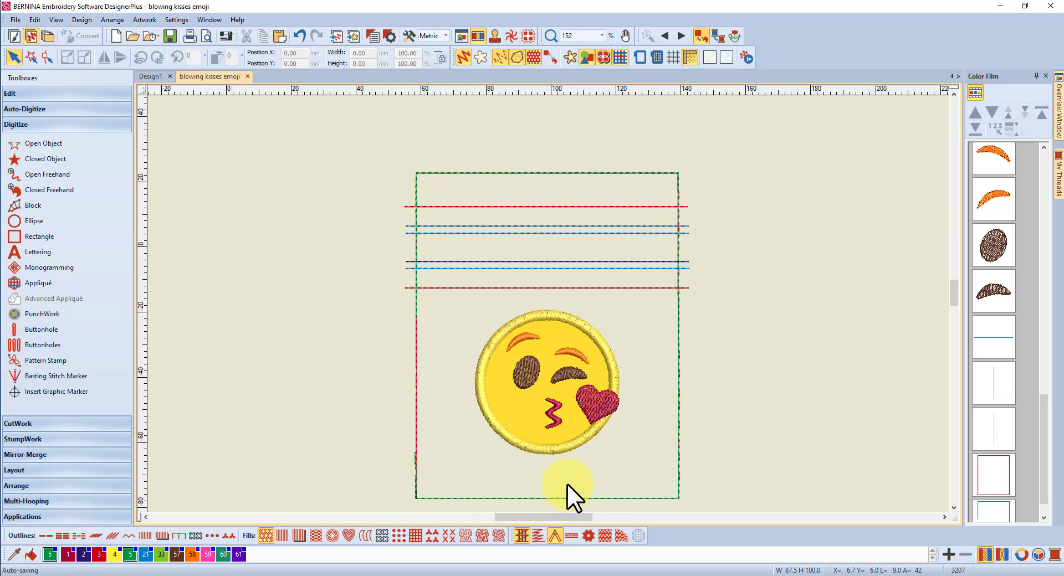
# Step: Review the stitching sequence of the blowing kisses emoji design in the Color Film from the first object to the last
pyautogui.moveTo(1044, 415); pyautogui.dragTo(989, 166)
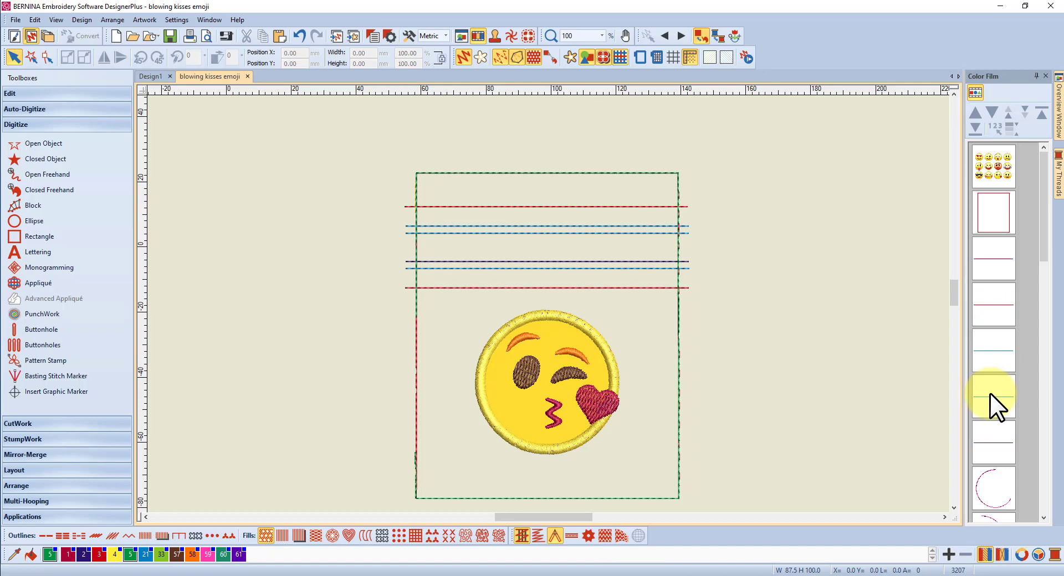
pyautogui.moveTo(1045, 223); pyautogui.dragTo(1046, 285)
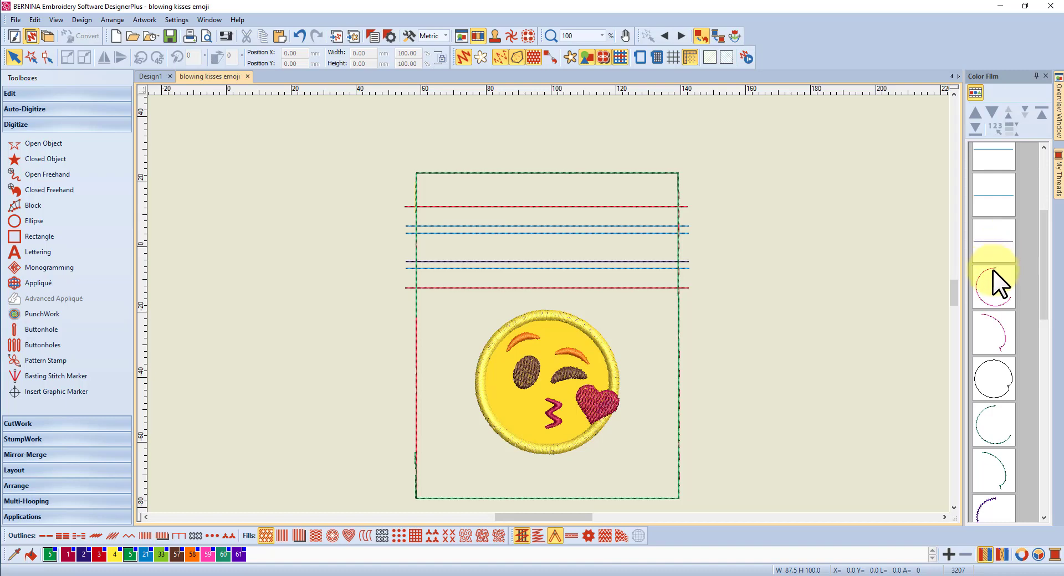
pyautogui.moveTo(1042, 256); pyautogui.dragTo(1052, 337)
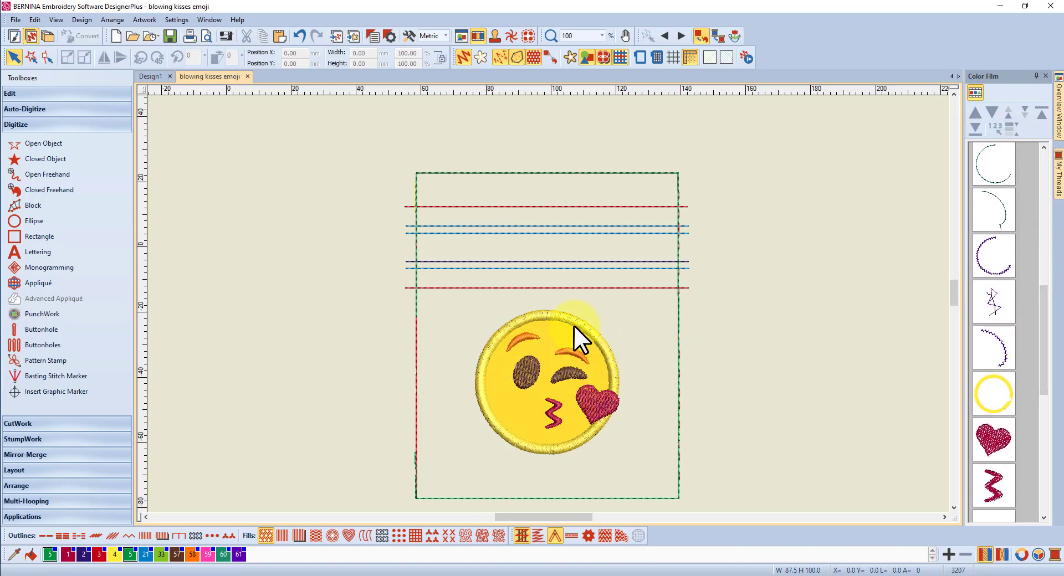
pyautogui.moveTo(1046, 314); pyautogui.dragTo(1038, 440)
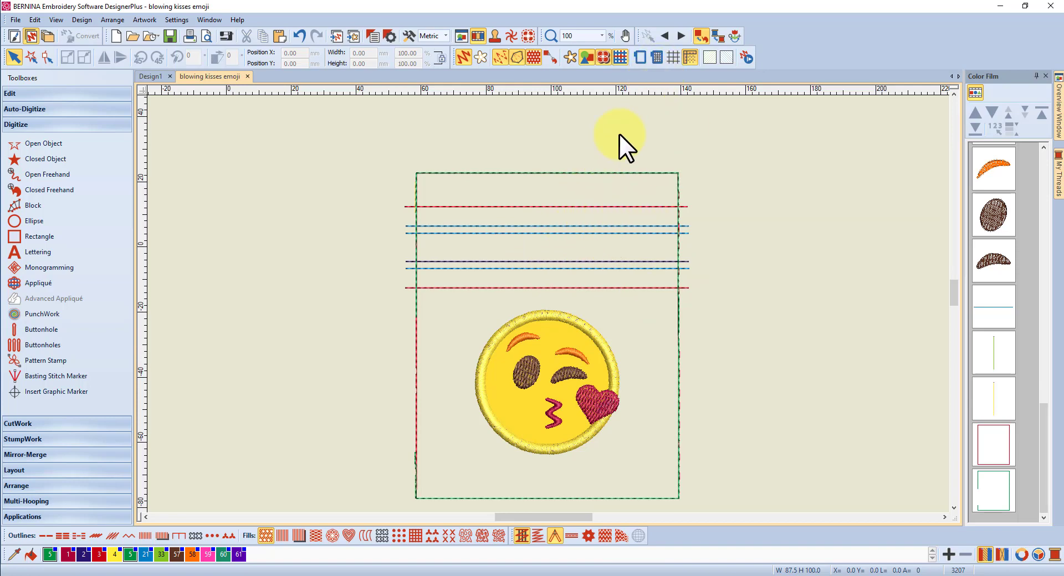
# Step: Change the hoop to BERNINA Medium Hoop, 130 x 100, check the design's fit in it, and hide the hoop display
pyautogui.click(641, 56)
pyautogui.scroll(-5, 548, 303)
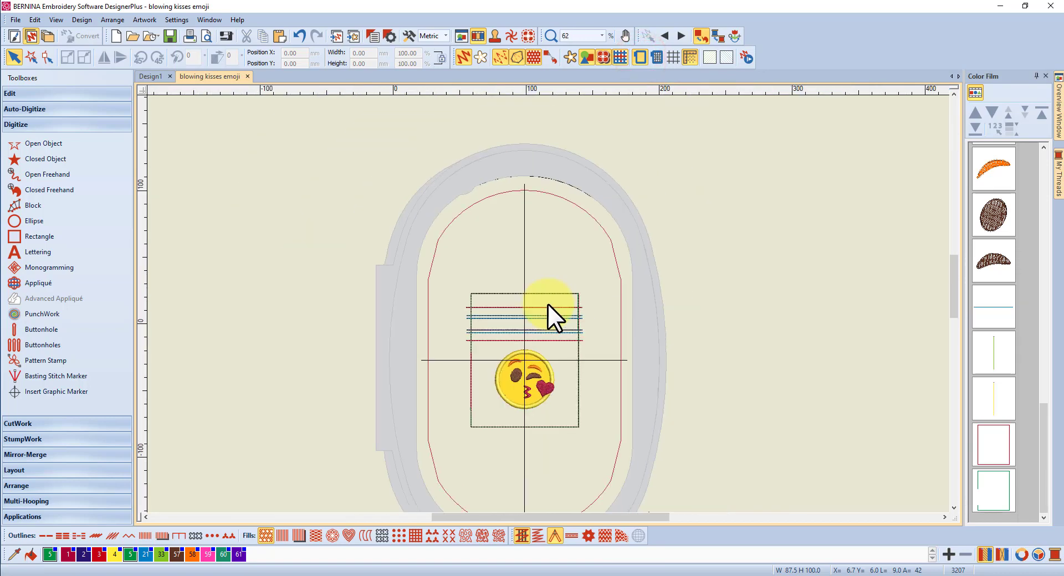
pyautogui.rightClick(639, 56)
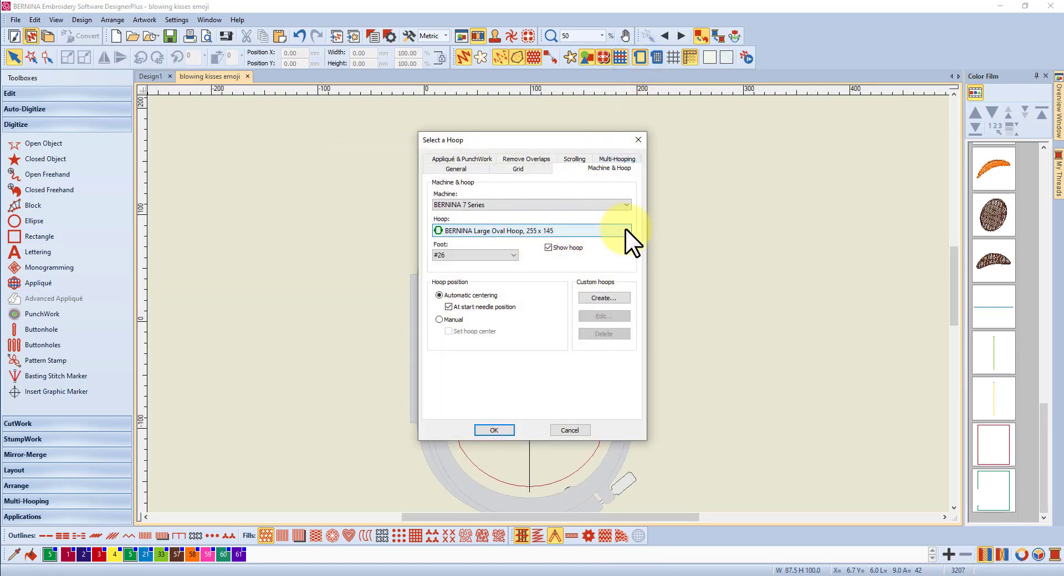
pyautogui.click(626, 230)
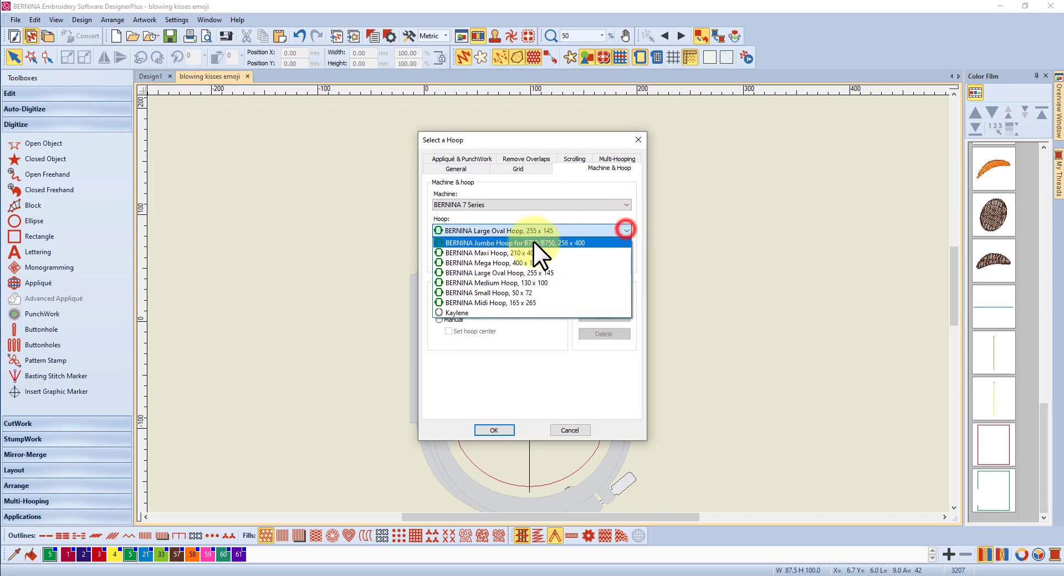
pyautogui.click(490, 285)
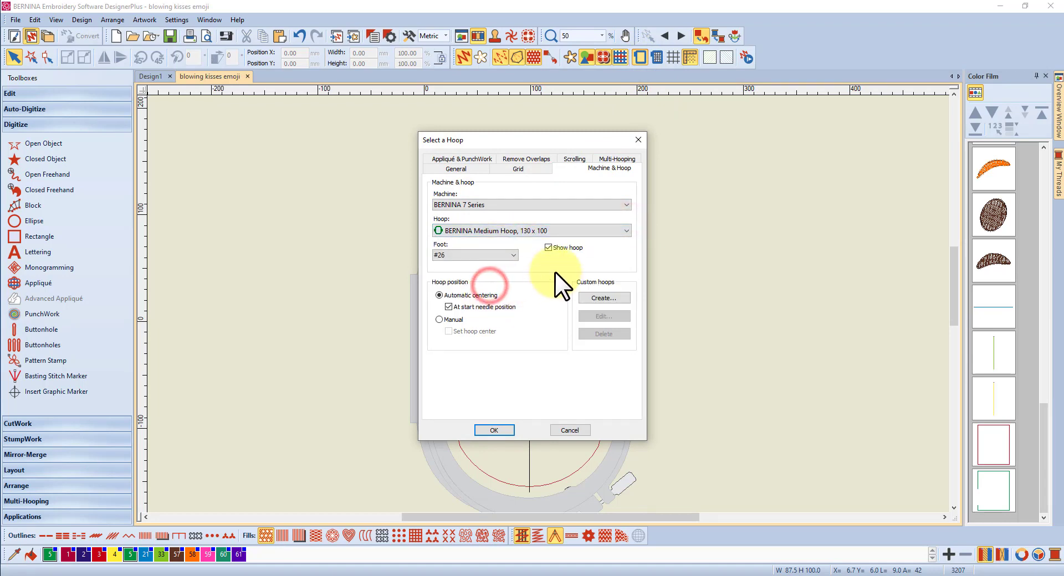
pyautogui.click(493, 431)
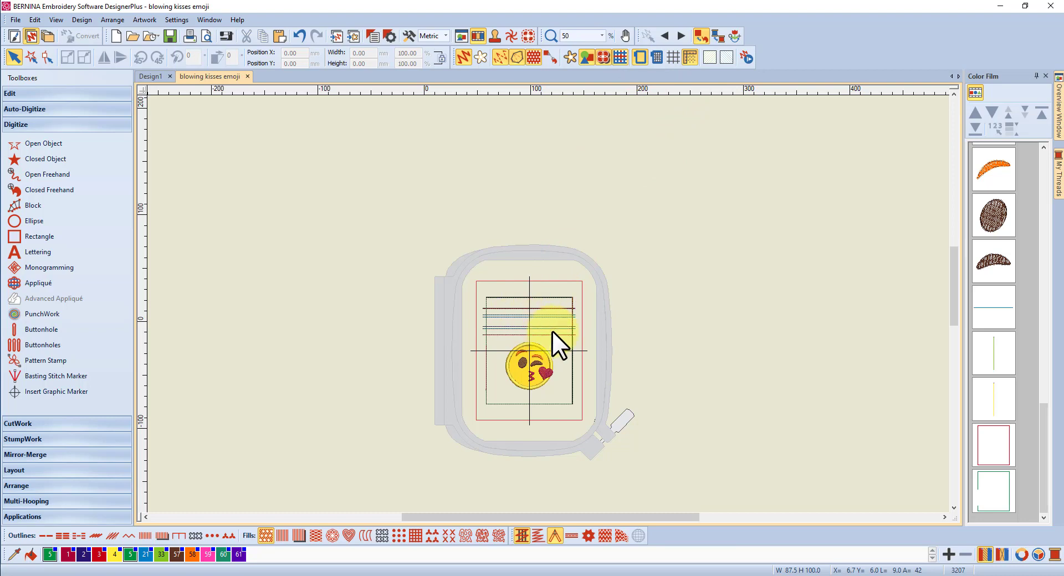
pyautogui.scroll(3, 530, 353)
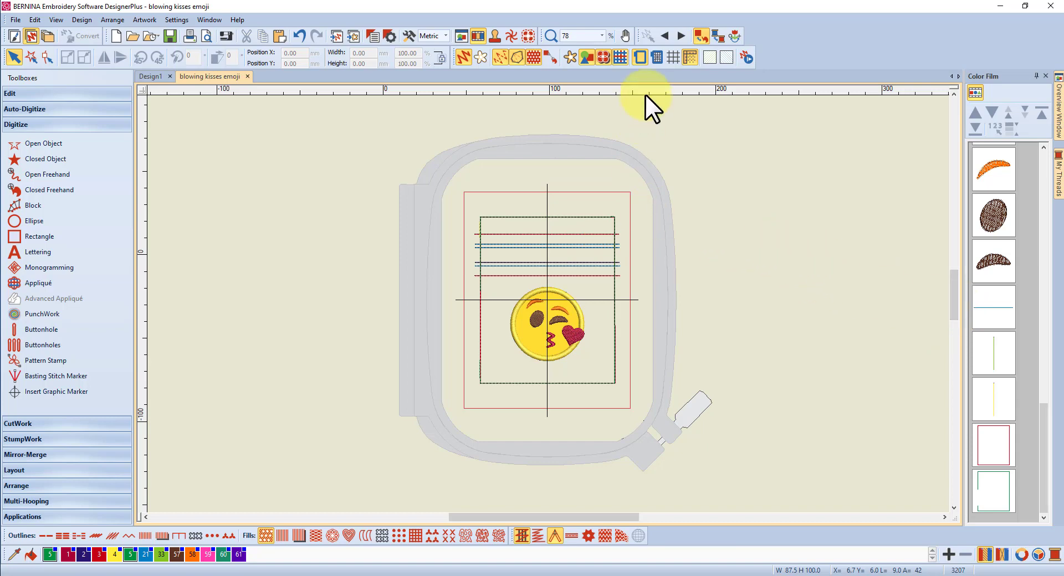
pyautogui.click(638, 60)
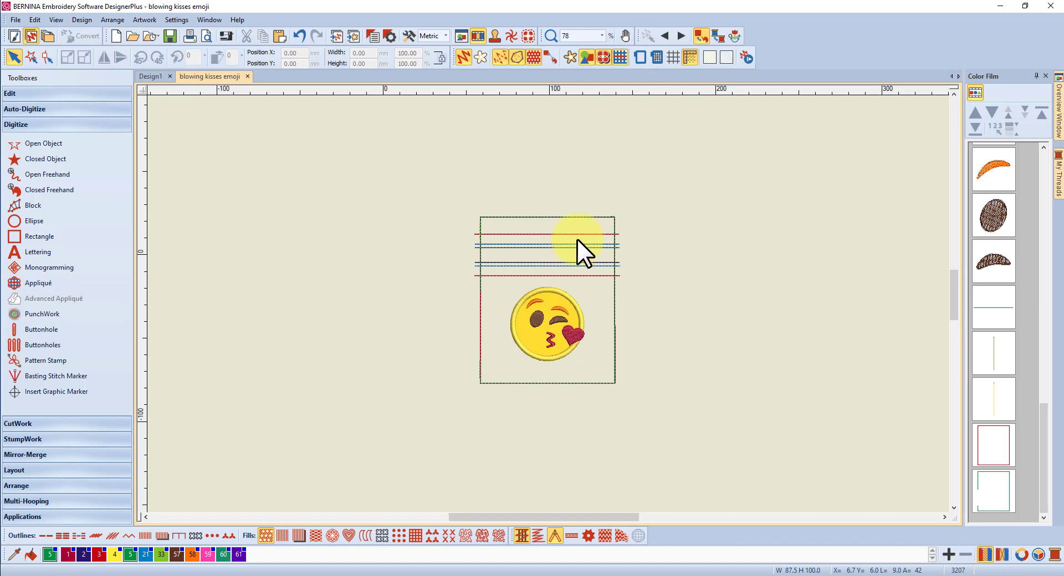
# Step: Select all six horizontal lines of the blowing kisses emoji design in the Color Film and open their context options
pyautogui.moveTo(1043, 420); pyautogui.dragTo(1055, 166)
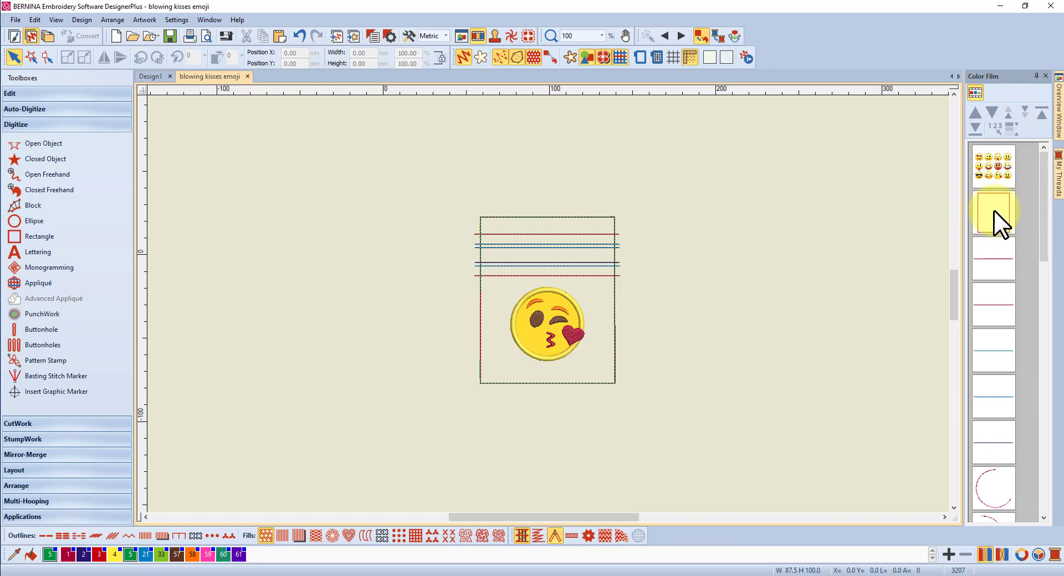
pyautogui.click(996, 259)
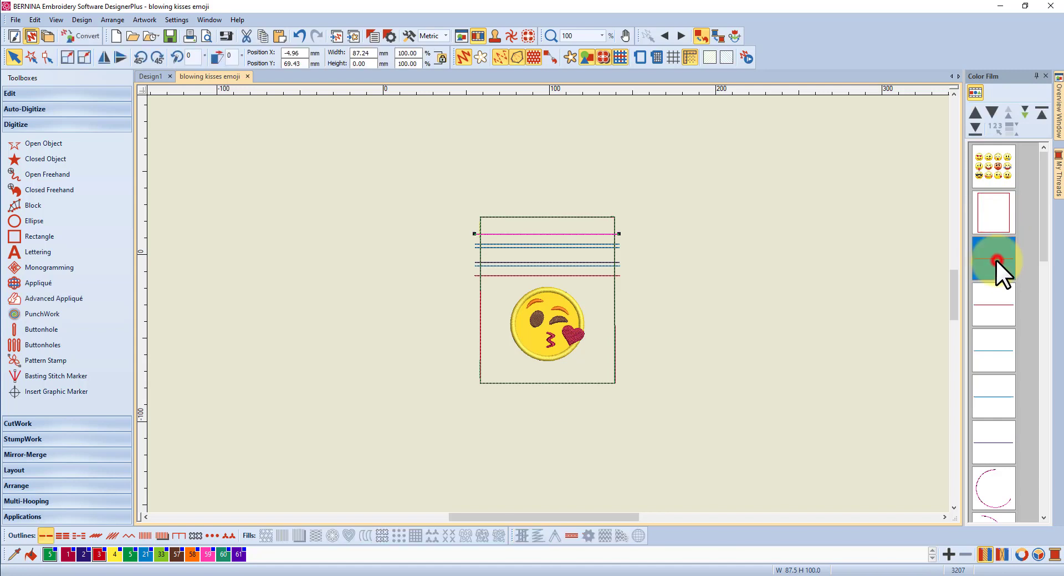
pyautogui.click(992, 309)
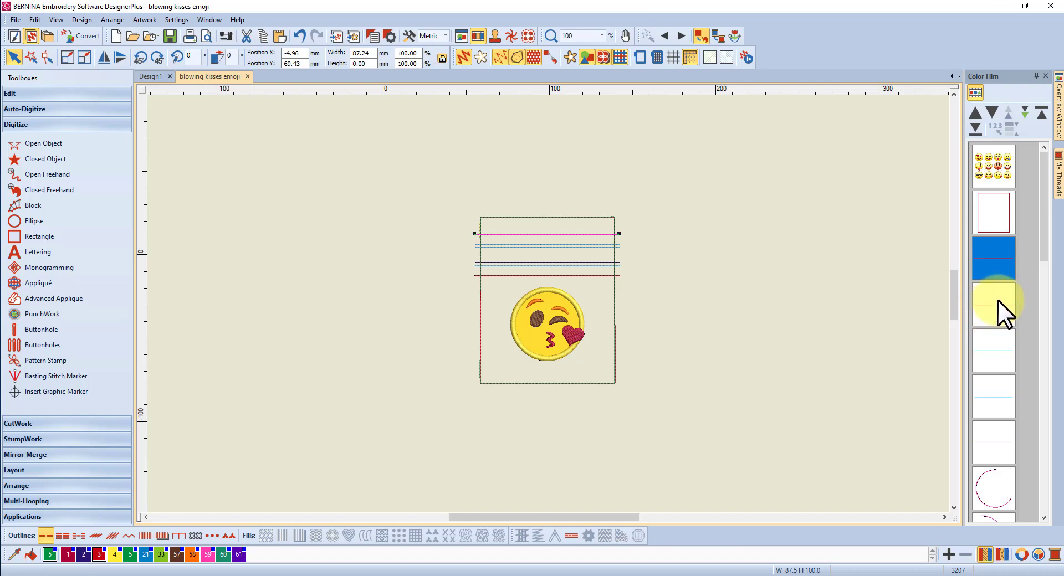
pyautogui.keyDown('ctrl'); pyautogui.click(992, 304); pyautogui.keyUp('ctrl')
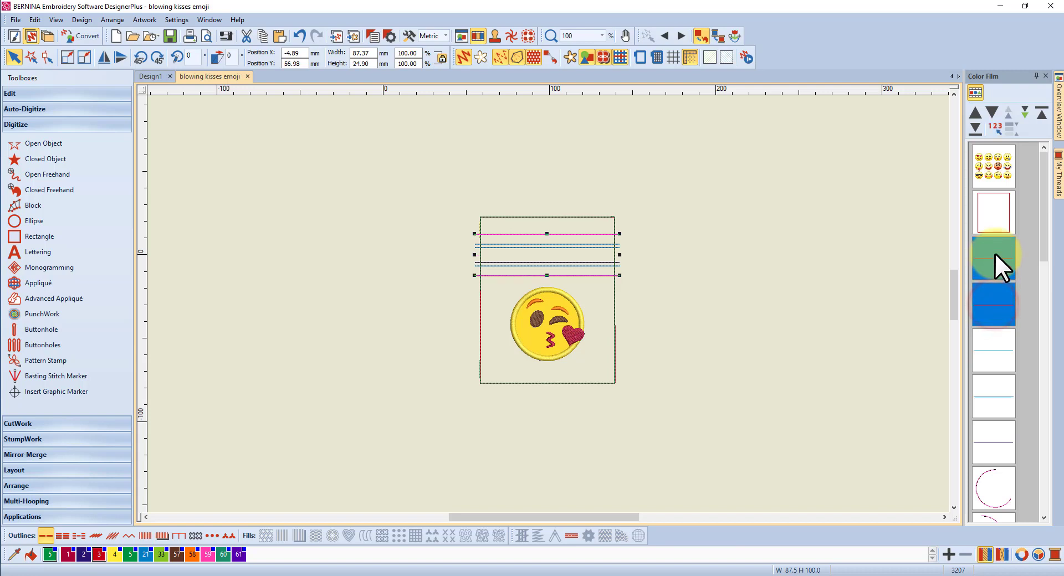
pyautogui.moveTo(995, 254); pyautogui.dragTo(993, 294)
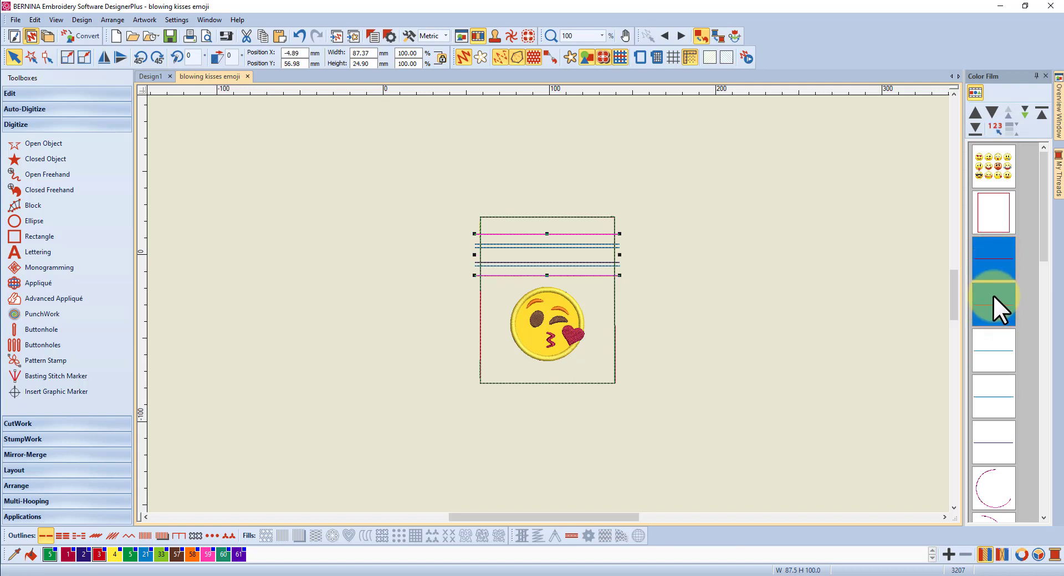
pyautogui.keyDown('ctrl'); pyautogui.click(989, 357); pyautogui.keyUp('ctrl')
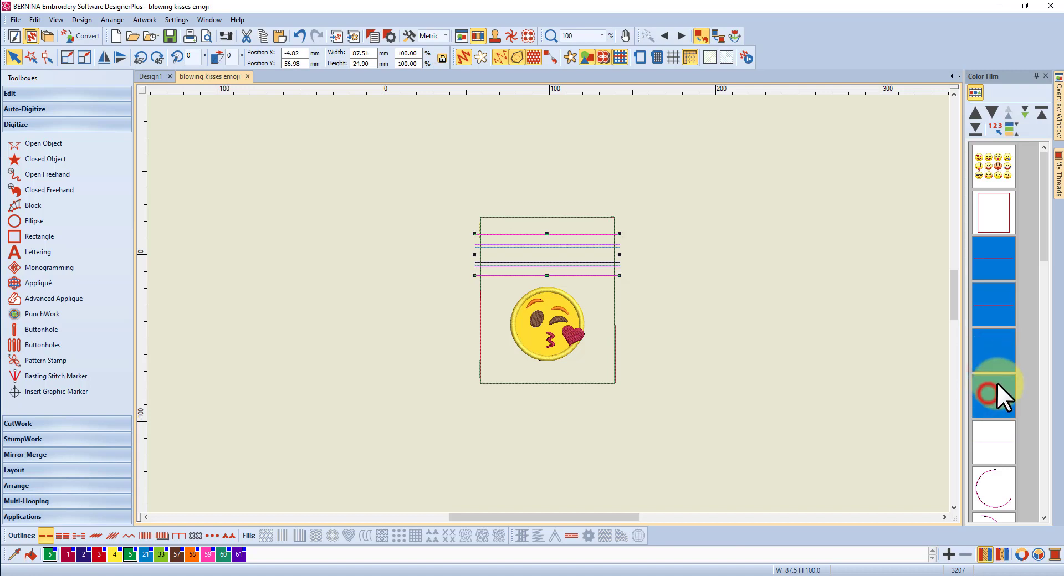
pyautogui.keyDown('ctrl'); pyautogui.click(997, 383); pyautogui.keyUp('ctrl')
pyautogui.moveTo(1039, 242); pyautogui.dragTo(1035, 280)
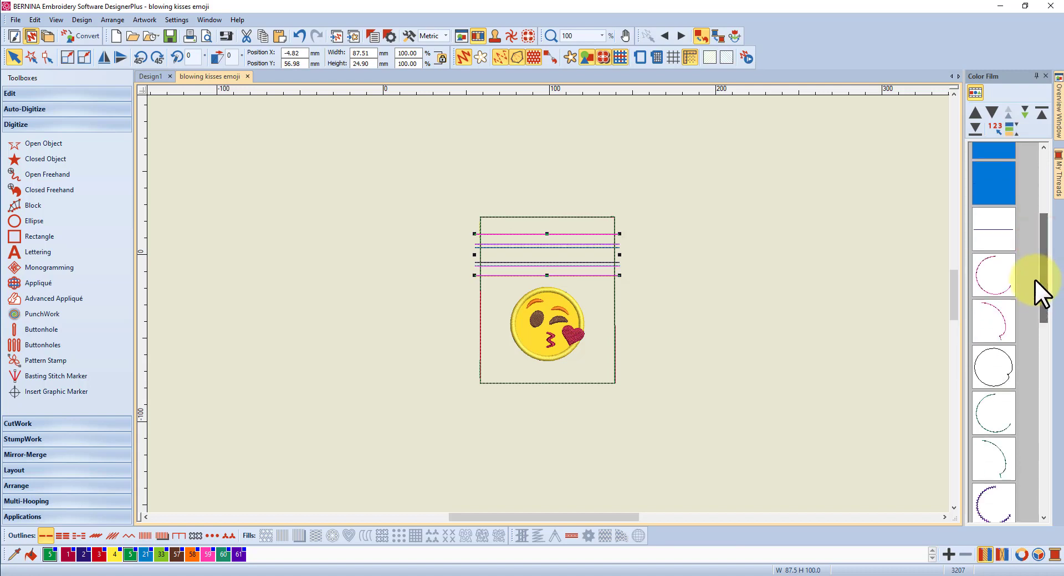
pyautogui.keyDown('ctrl'); pyautogui.click(989, 233); pyautogui.keyUp('ctrl')
pyautogui.moveTo(1042, 234); pyautogui.dragTo(1031, 422)
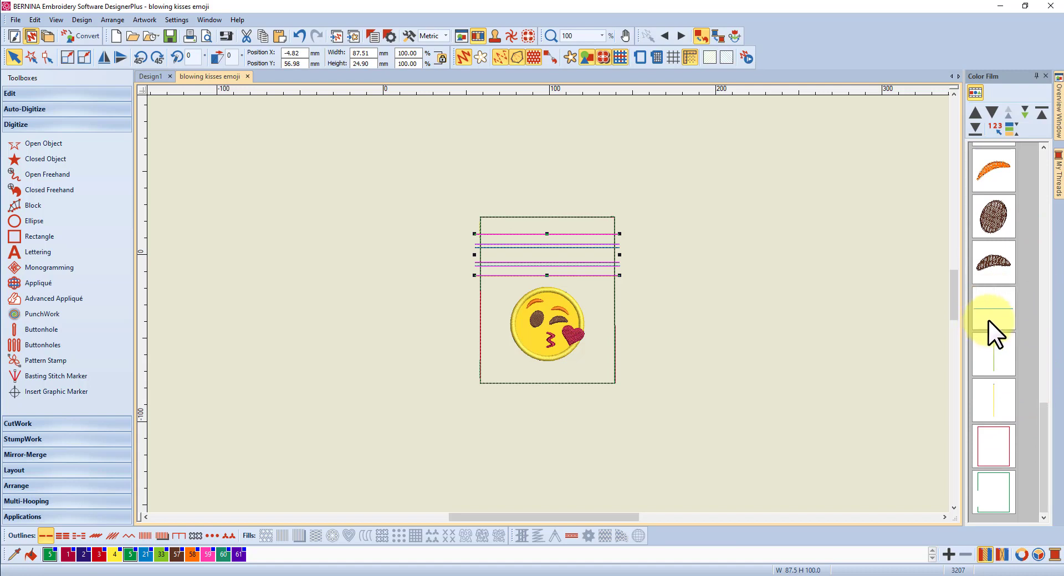
pyautogui.click(991, 308)
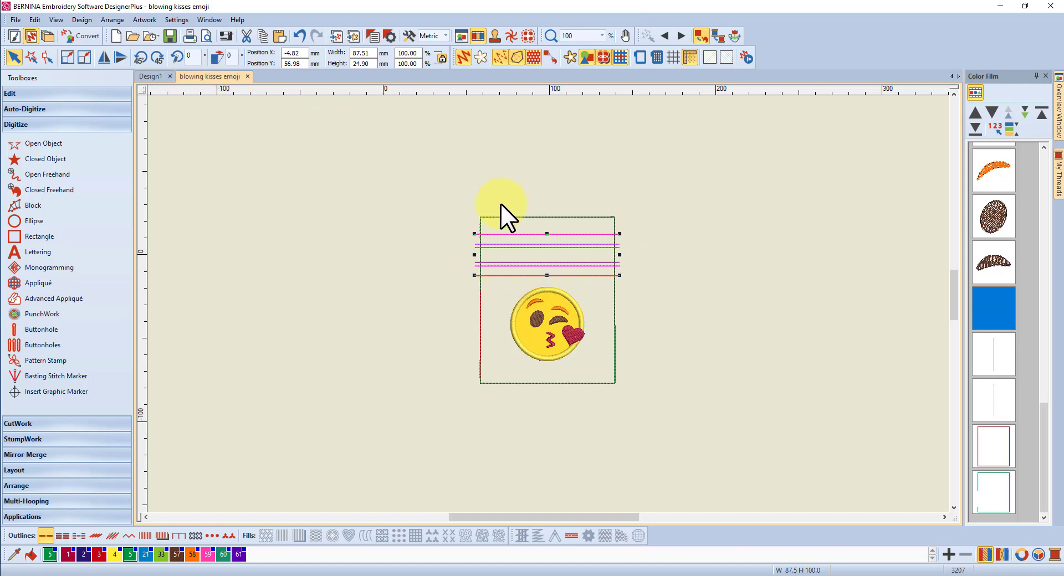
pyautogui.rightClick(991, 301)
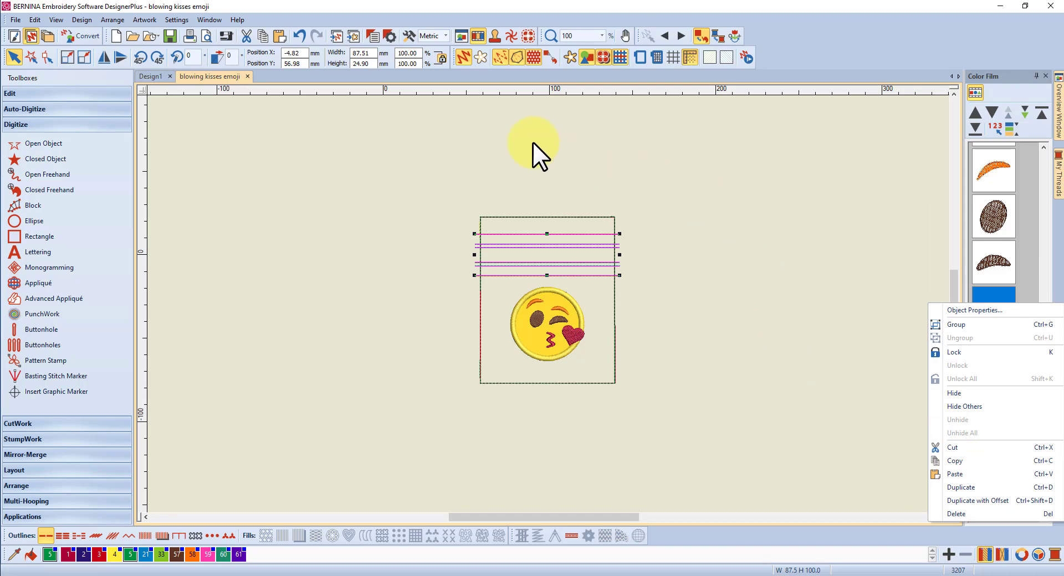
# Step: Switch to Design1, select all six horizontal lines and group them
pyautogui.click(160, 75)
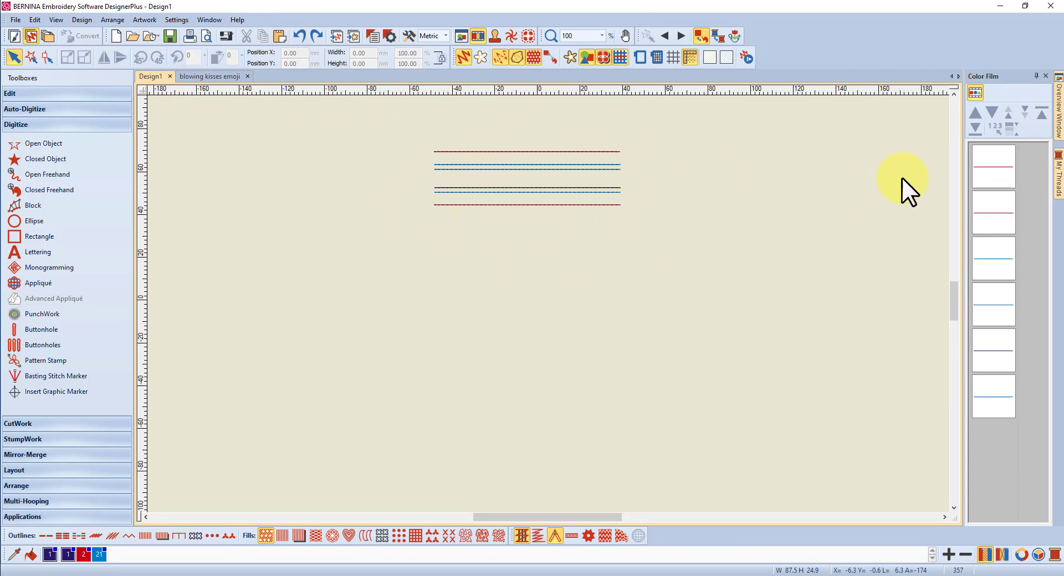
pyautogui.click(993, 168)
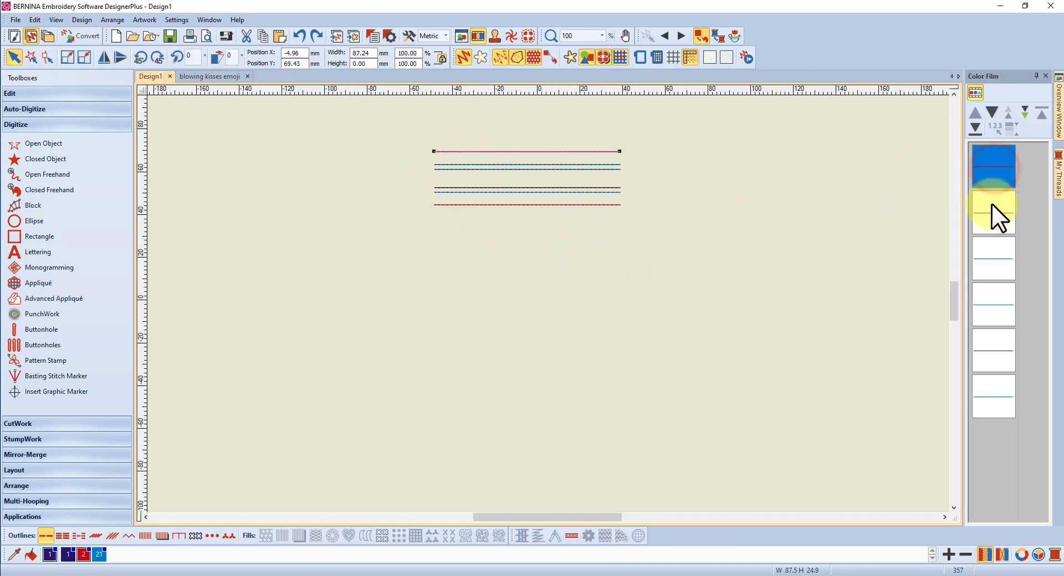
pyautogui.keyDown('shift'); pyautogui.click(994, 394); pyautogui.keyUp('shift')
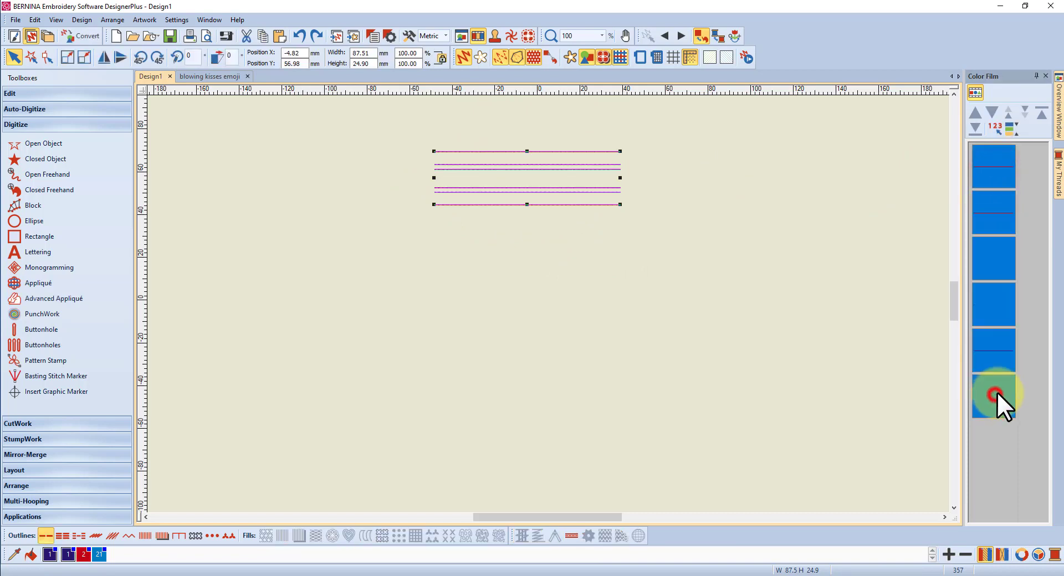
pyautogui.rightClick(997, 269)
pyautogui.click(968, 291)
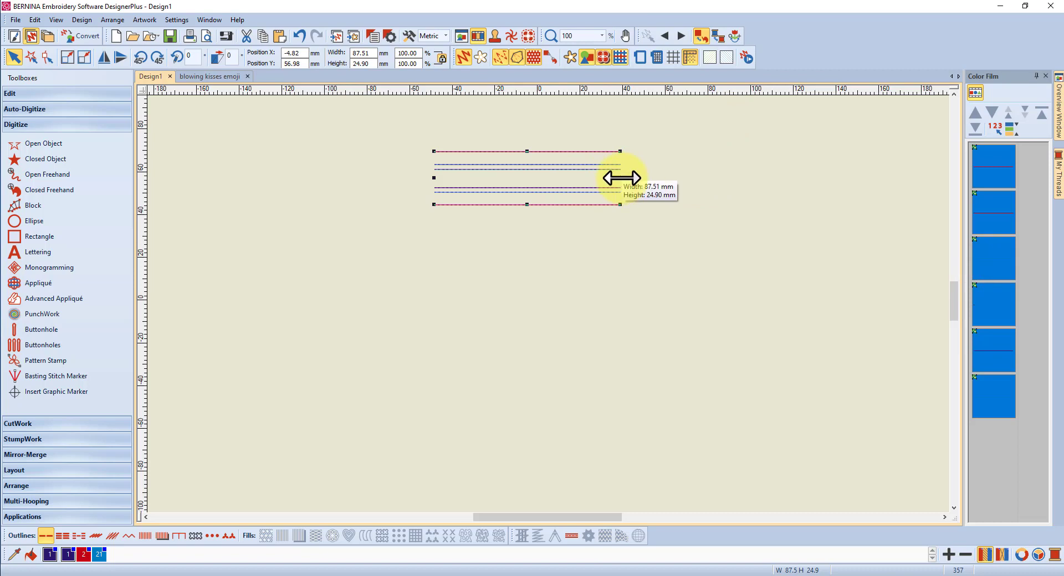
# Step: Widen the grouped lines to about 122 mm and move the group to about X -22, Y 20 mm
pyautogui.moveTo(620, 178); pyautogui.dragTo(725, 178)
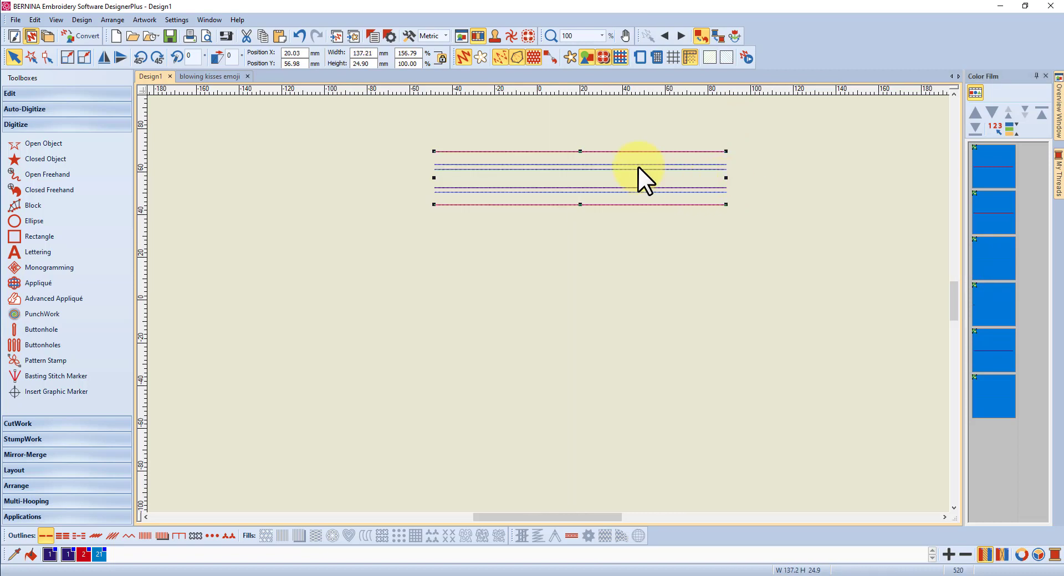
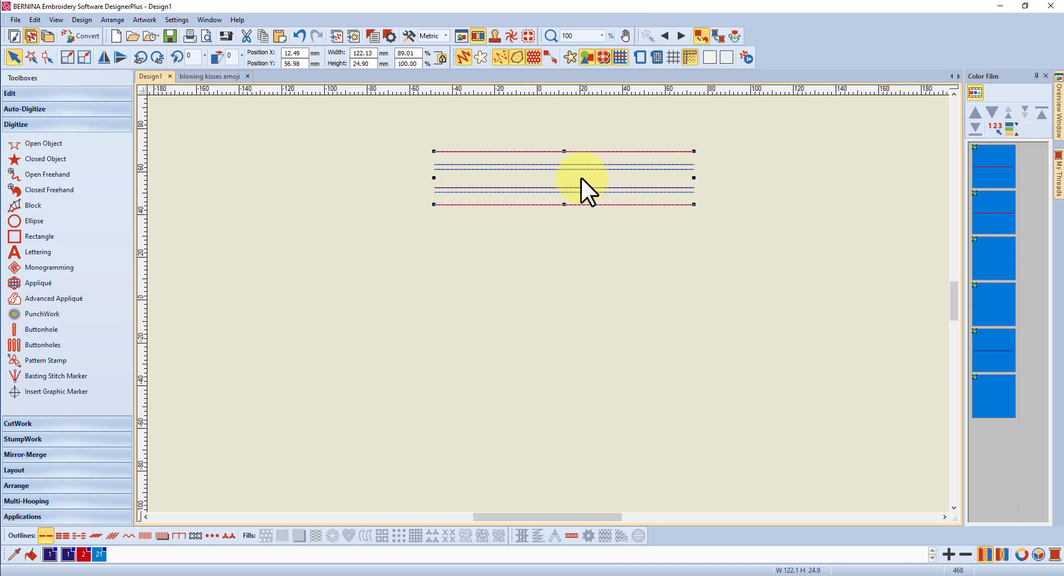
pyautogui.moveTo(581, 178); pyautogui.dragTo(507, 256)
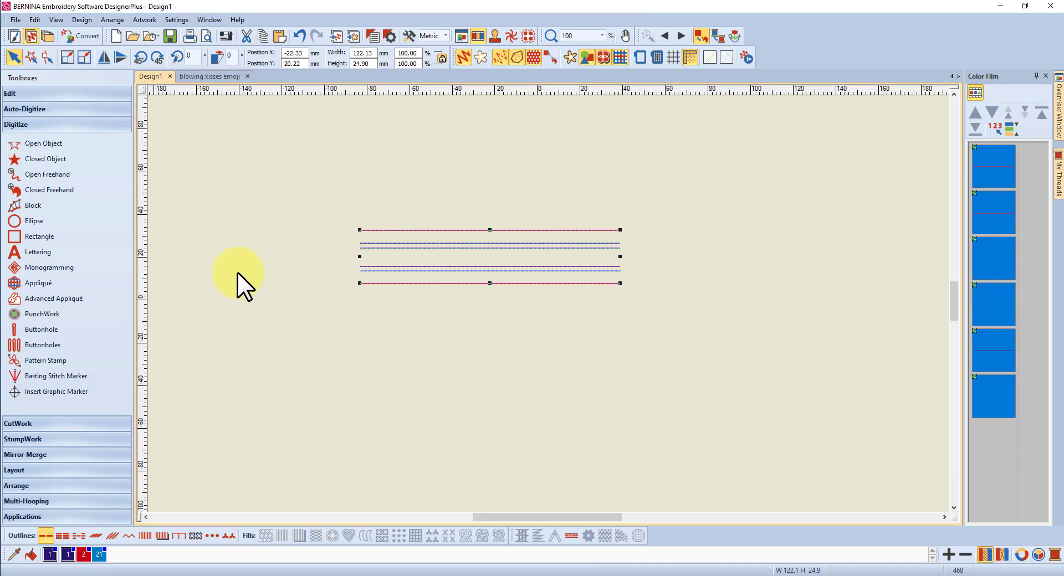
# Step: Draw a circle about 142 mm in diameter centred at about X -17, Y -31 mm and convert it to a single outline
pyautogui.click(32, 220)
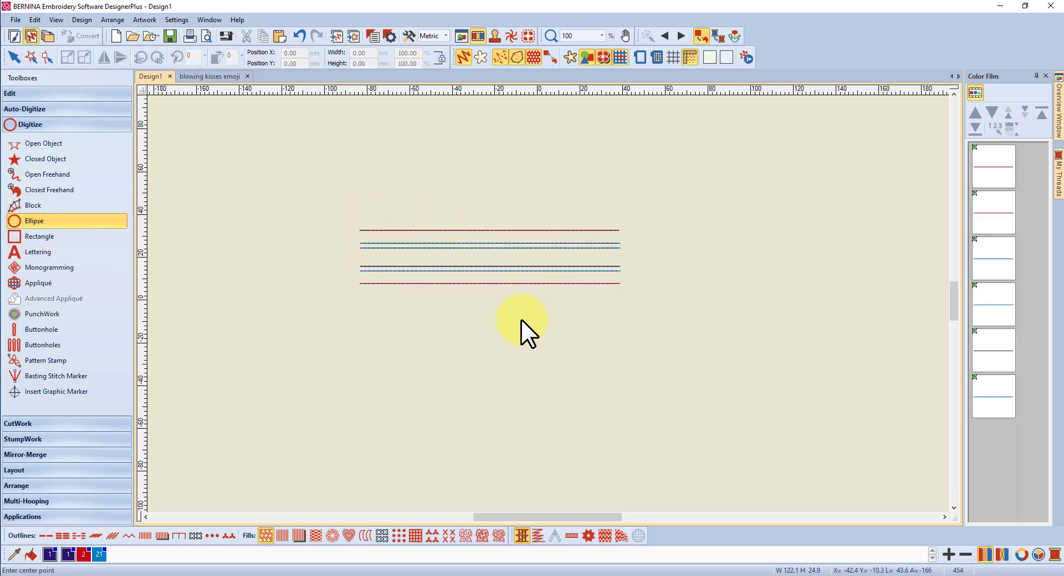
pyautogui.click(500, 367)
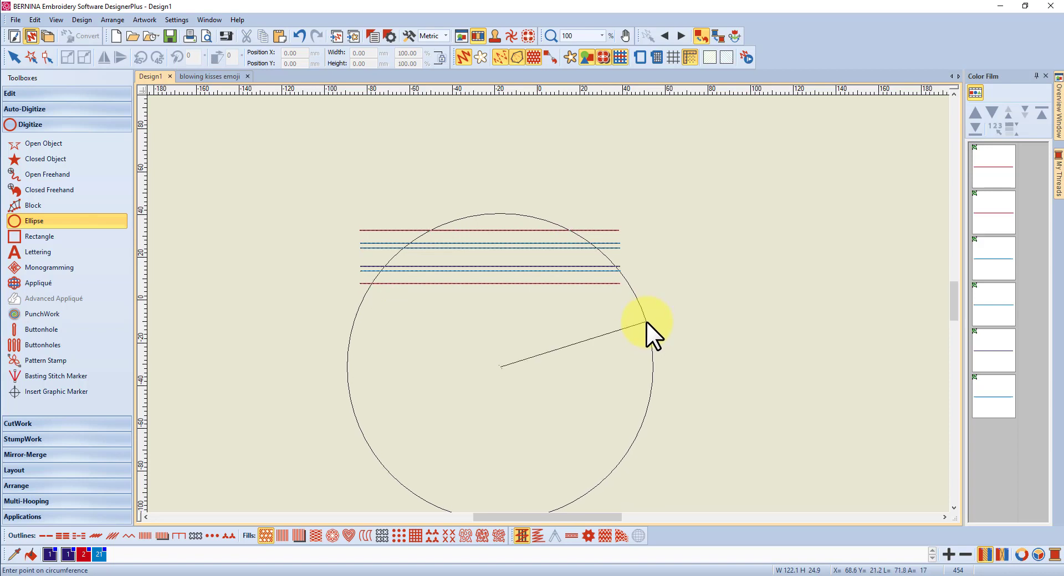
pyautogui.click(645, 321)
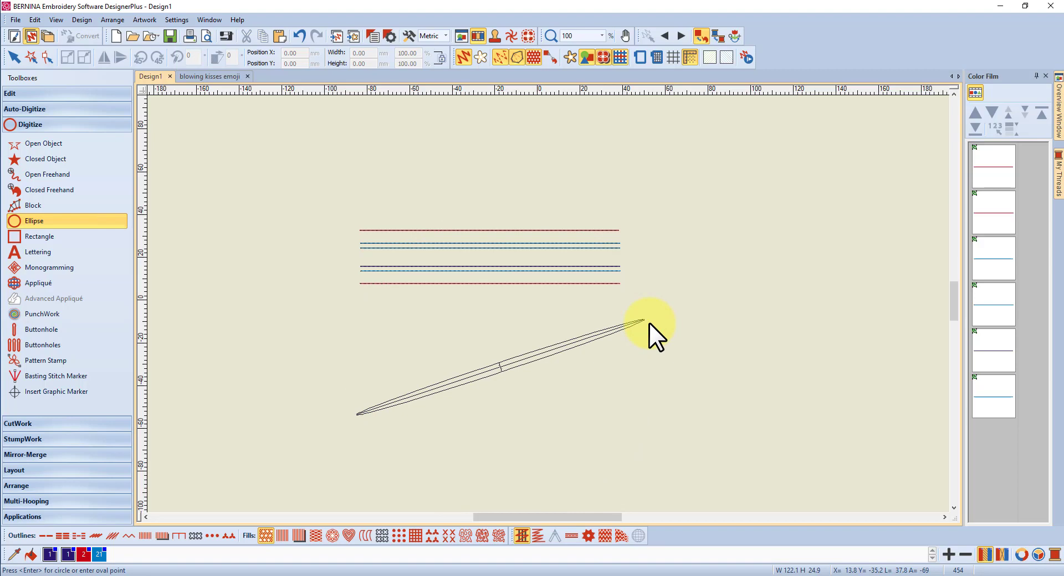
pyautogui.press('Return')
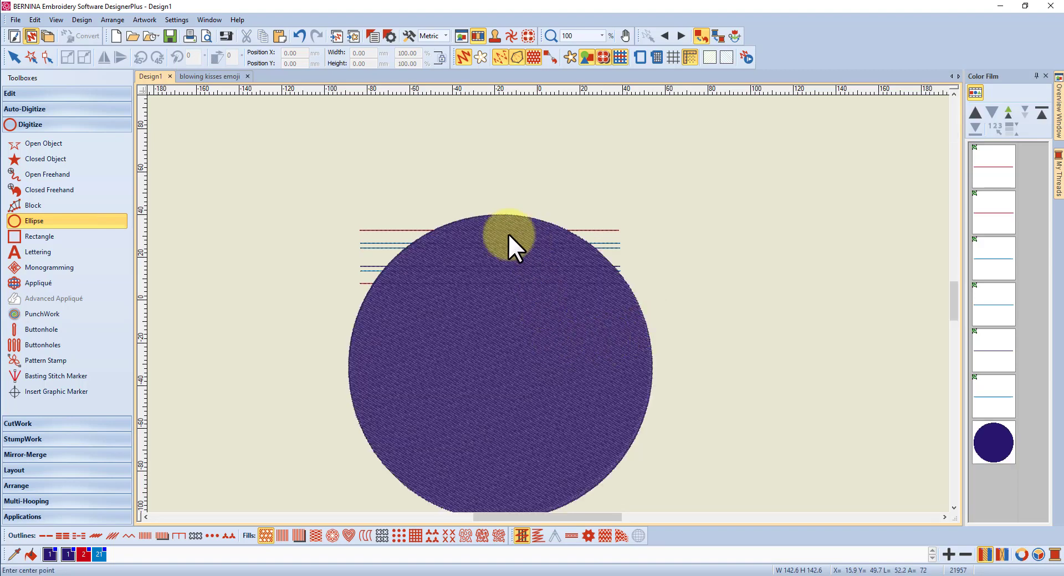
pyautogui.click(11, 55)
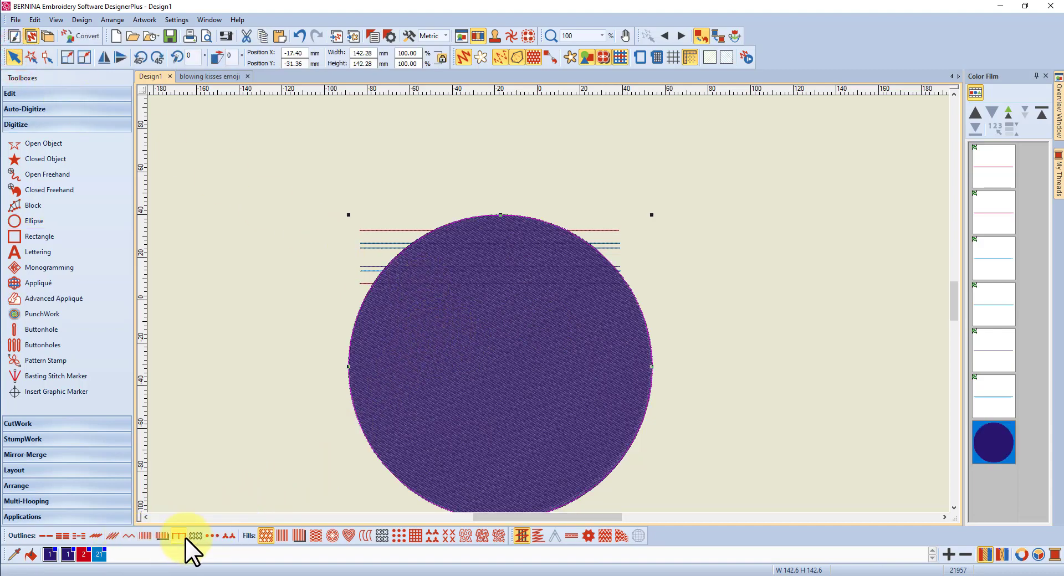
pyautogui.click(48, 535)
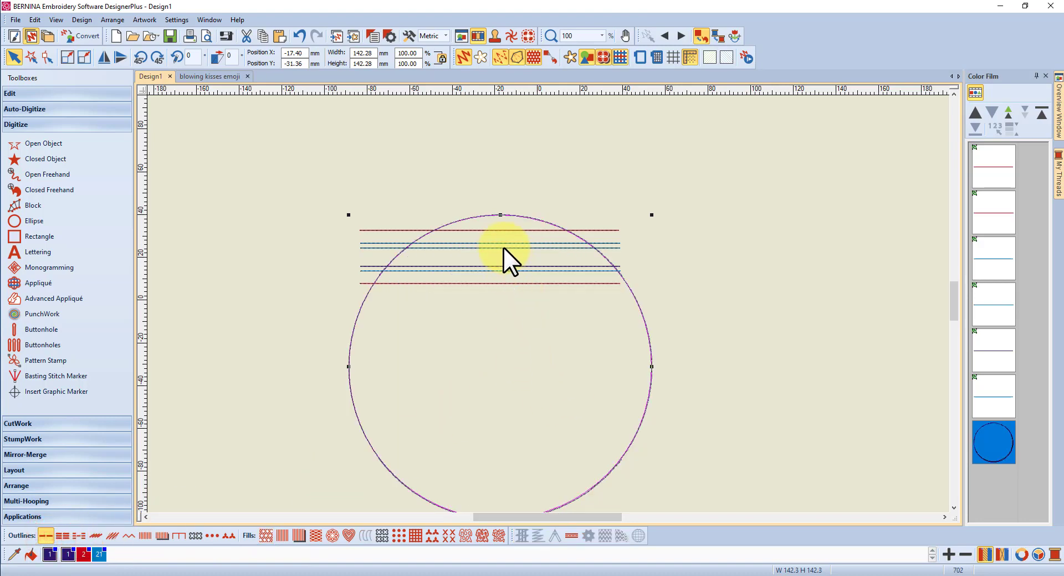
# Step: Move the grouped lines across the middle of the circle and widen them to about 159 mm so they extend past both sides
pyautogui.keyDown('shift'); pyautogui.click(983, 281); pyautogui.keyUp('shift')
pyautogui.moveTo(506, 246); pyautogui.dragTo(528, 349)
pyautogui.moveTo(628, 363); pyautogui.dragTo(717, 363)
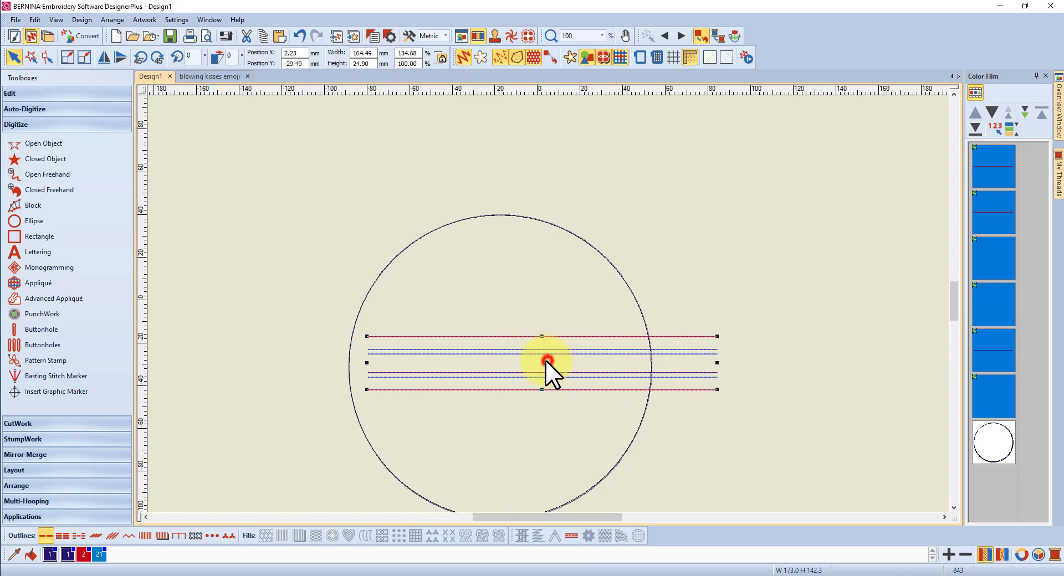
pyautogui.moveTo(546, 361); pyautogui.dragTo(508, 357)
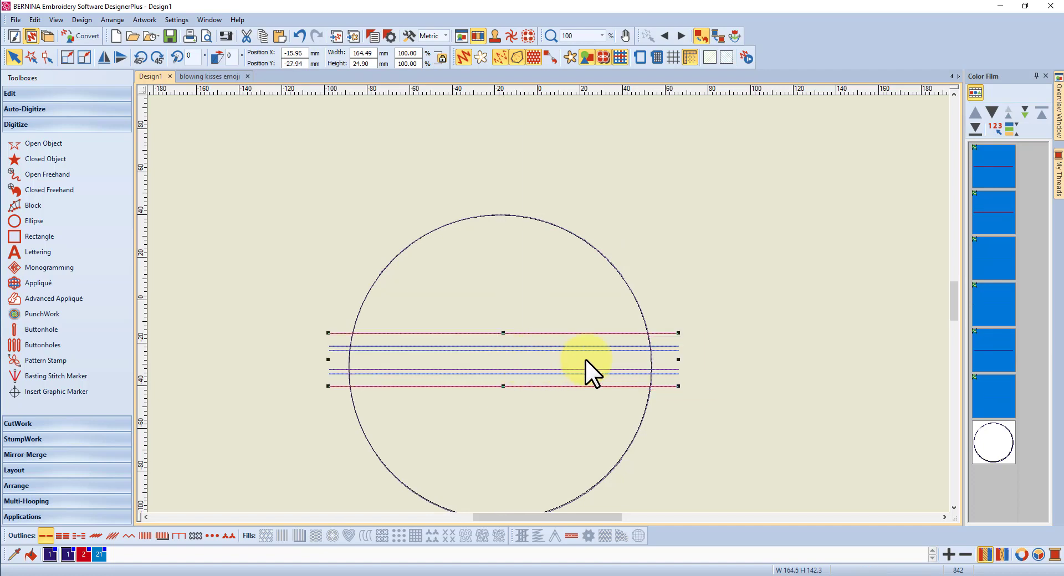
pyautogui.moveTo(677, 358); pyautogui.dragTo(667, 360)
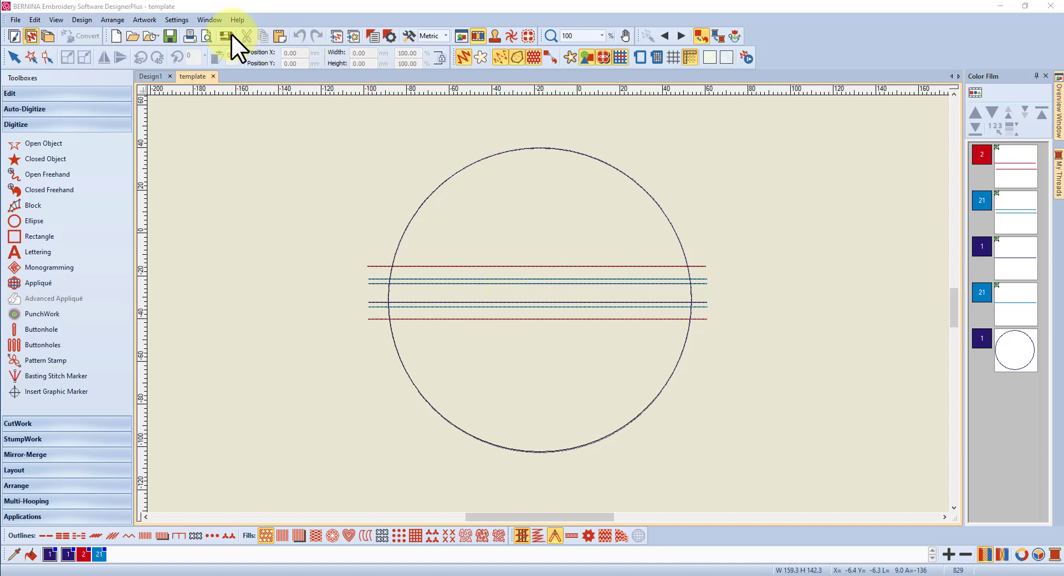
# Step: Delete the circle and save the remaining lines as a BERNINA Template V8.0 file named zipper pouch in the TEMPLATE folder
pyautogui.click(477, 162)
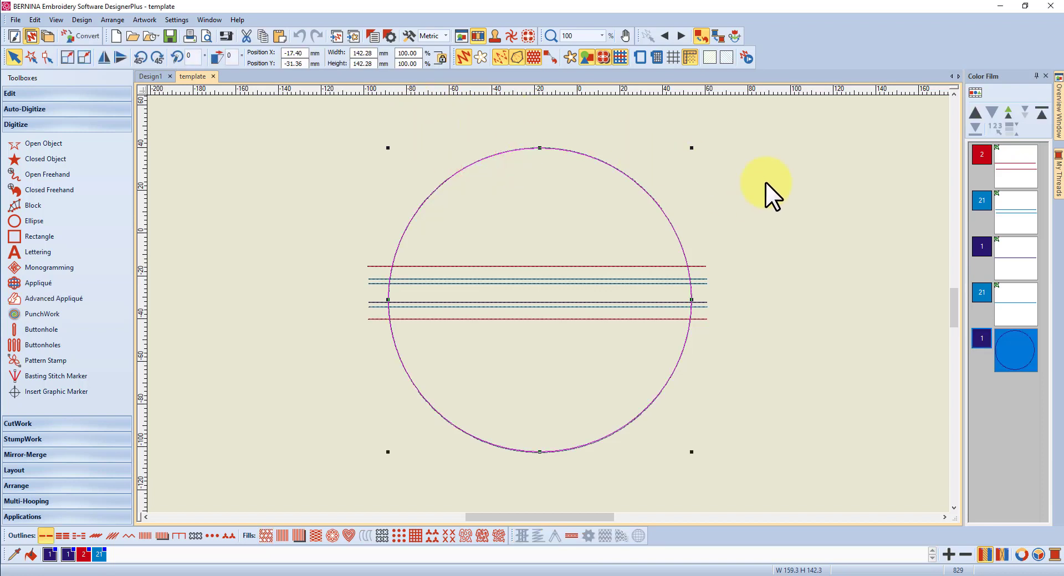
pyautogui.press('Delete')
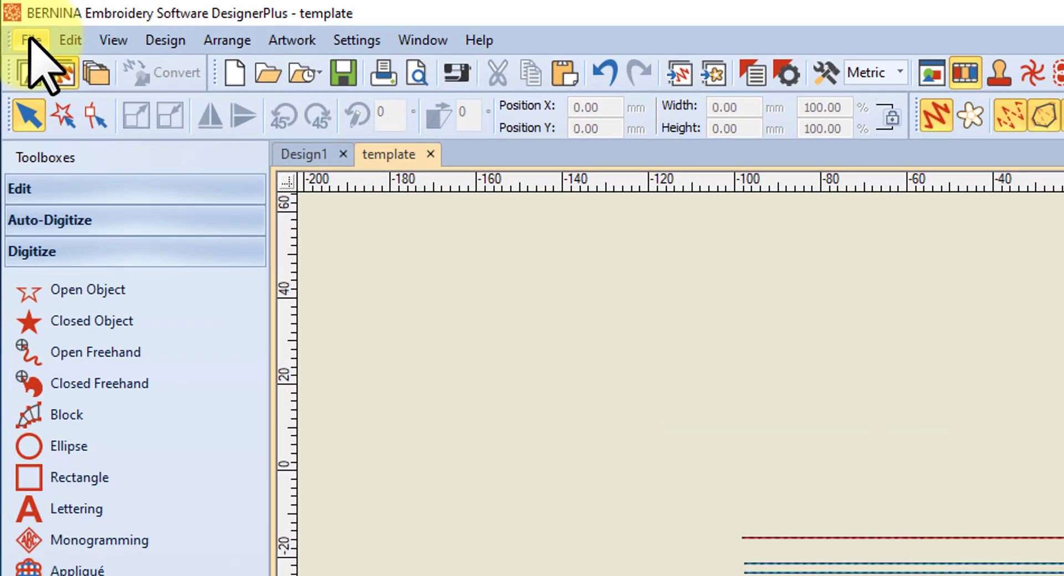
pyautogui.click(15, 20)
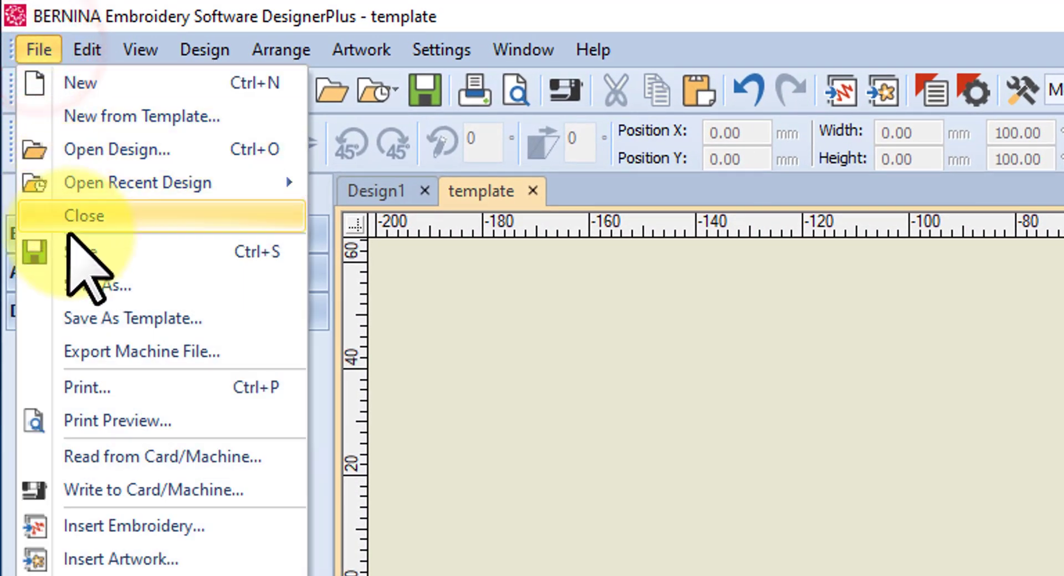
pyautogui.click(105, 320)
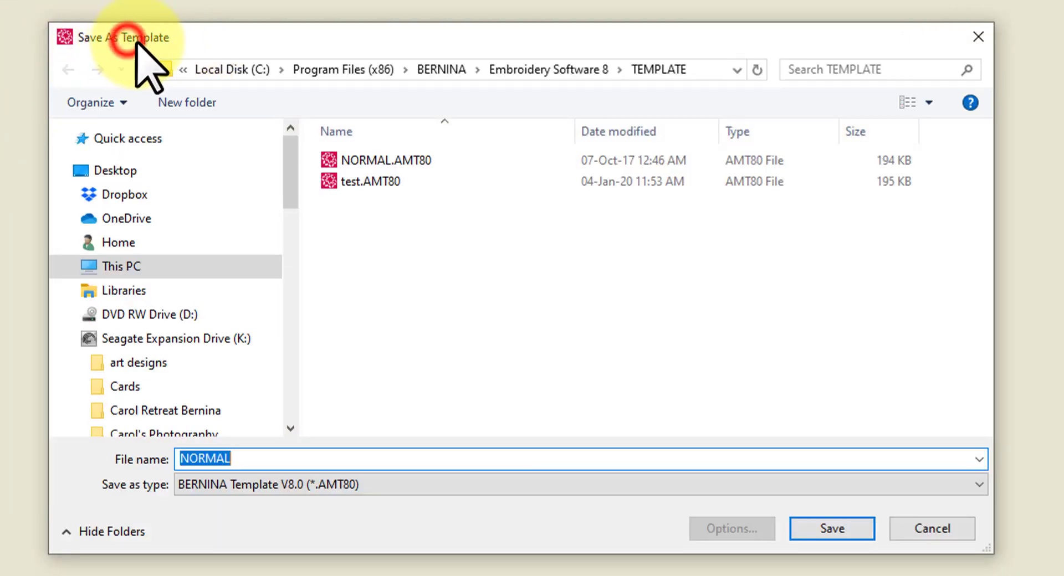
pyautogui.click(52, 25)
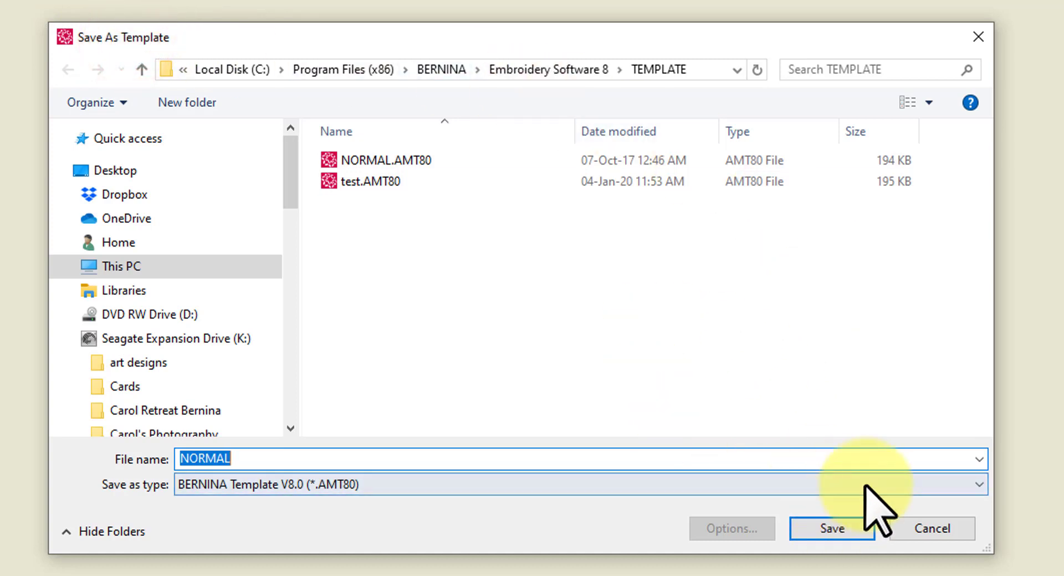
pyautogui.click(978, 486)
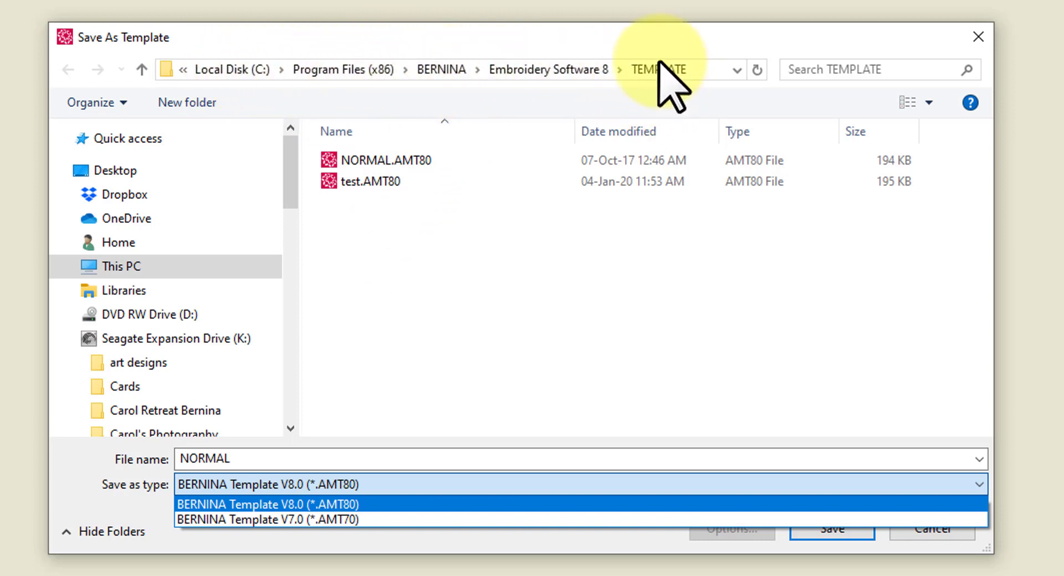
pyautogui.click(639, 59)
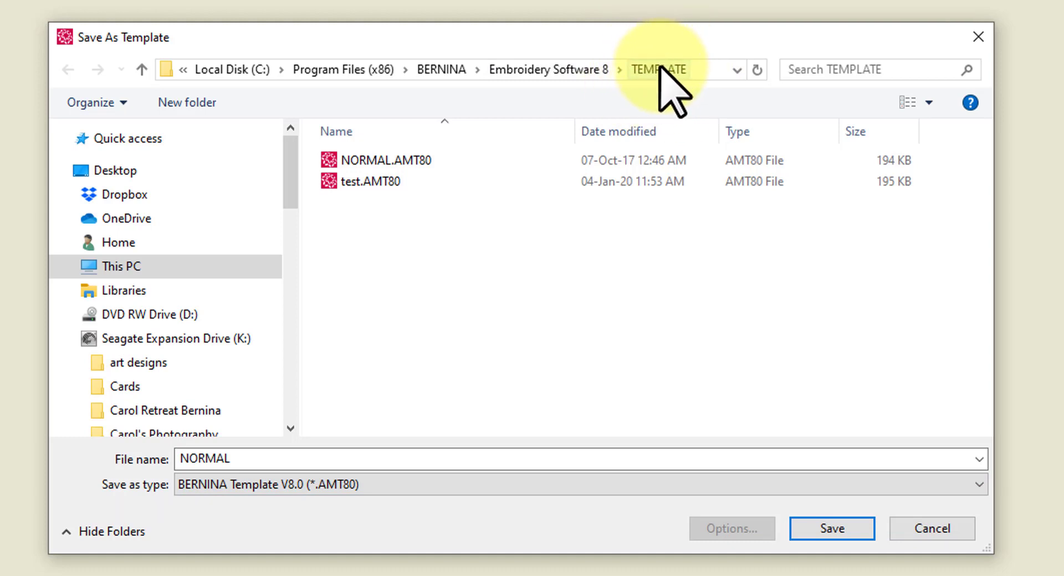
pyautogui.click(656, 67)
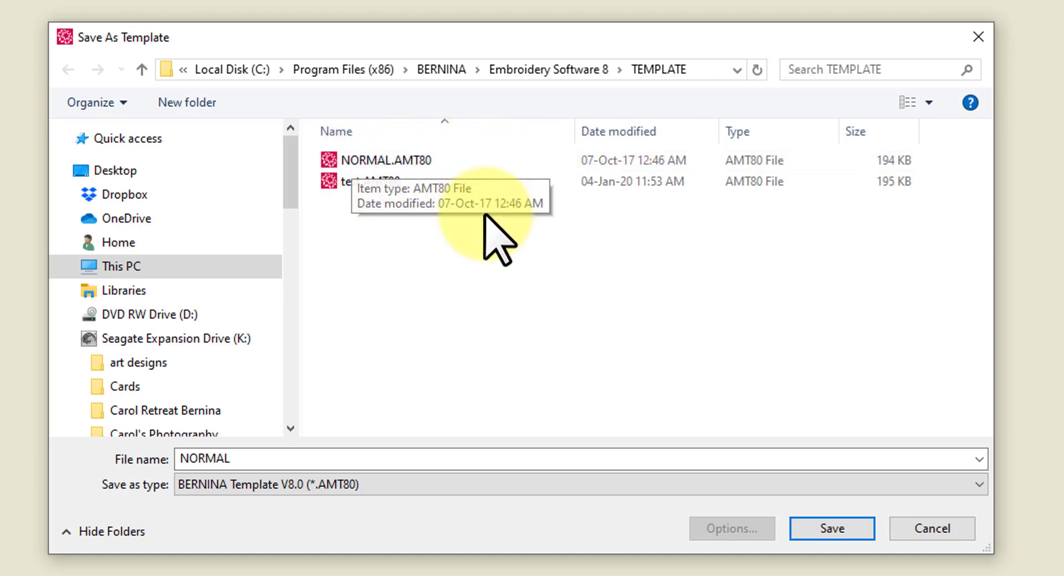
pyautogui.doubleClick(249, 463)
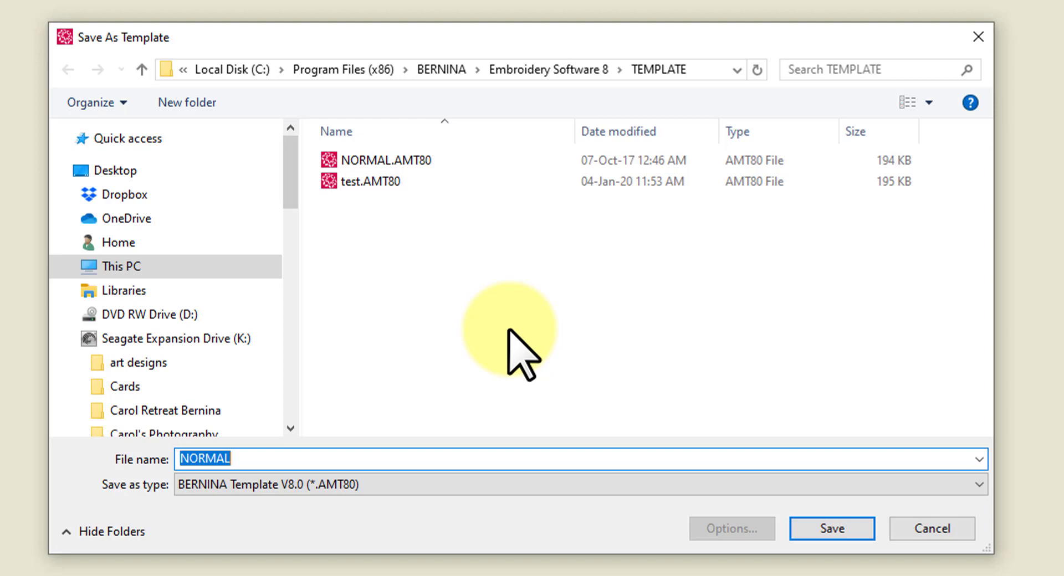
pyautogui.write('zi')
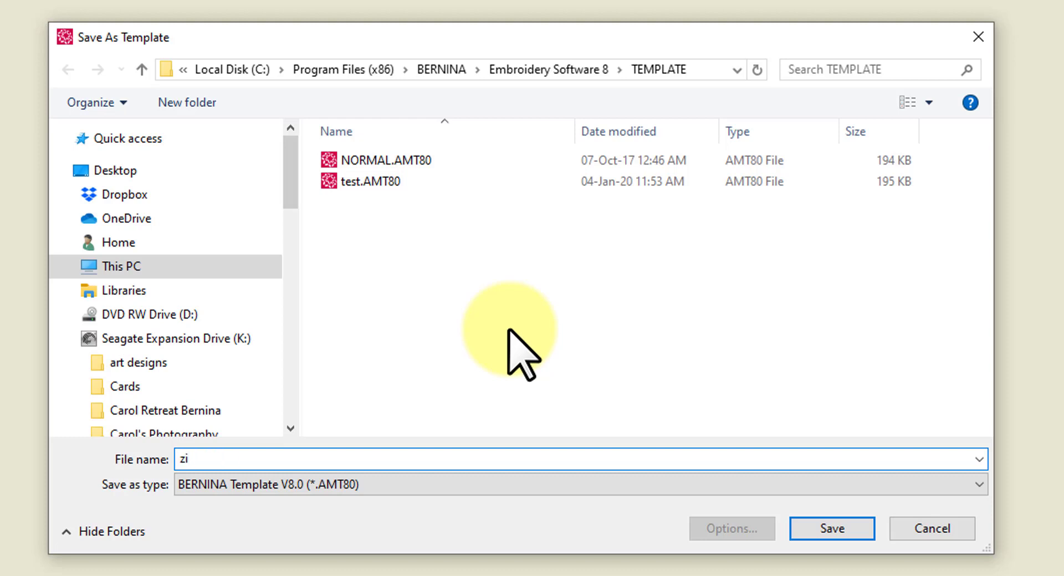
pyautogui.write('pper pouch')
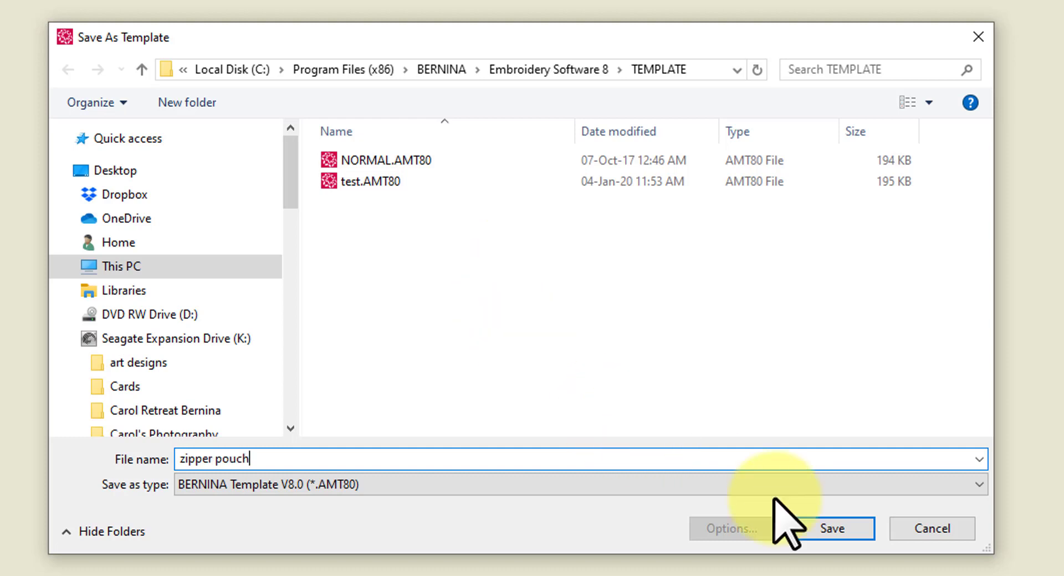
pyautogui.click(831, 528)
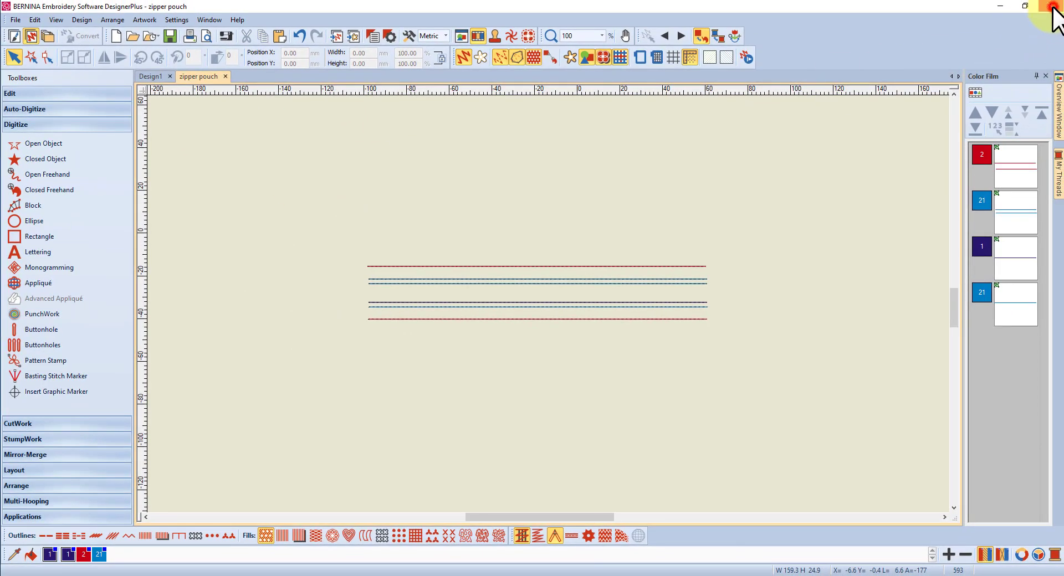
# Step: Restart BERNINA Embroidery Software and create a new design from the zipper pouch template, using fabric F7 Woven Medium Weight
pyautogui.click(1050, 6)
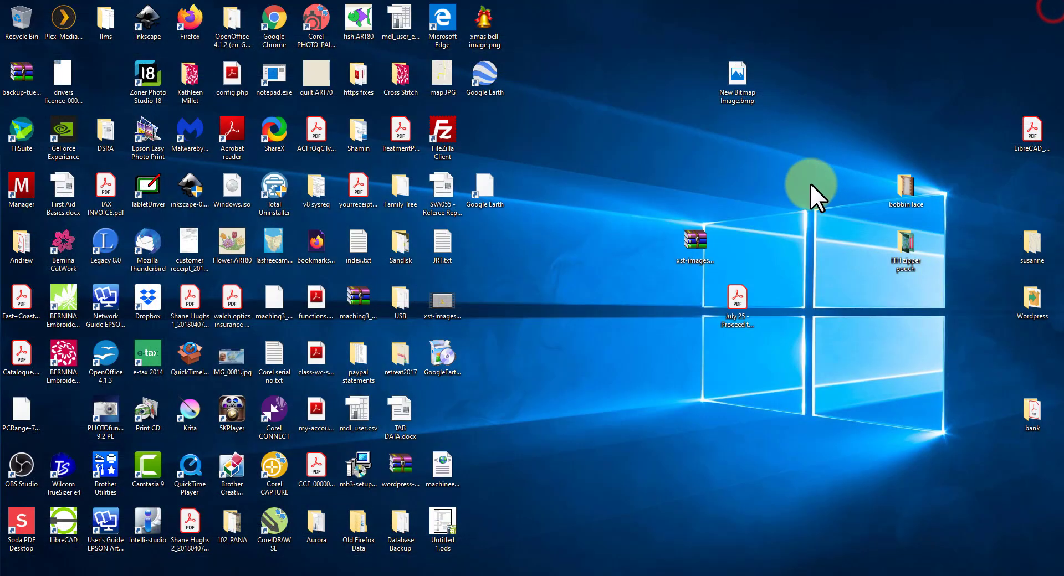
pyautogui.doubleClick(63, 350)
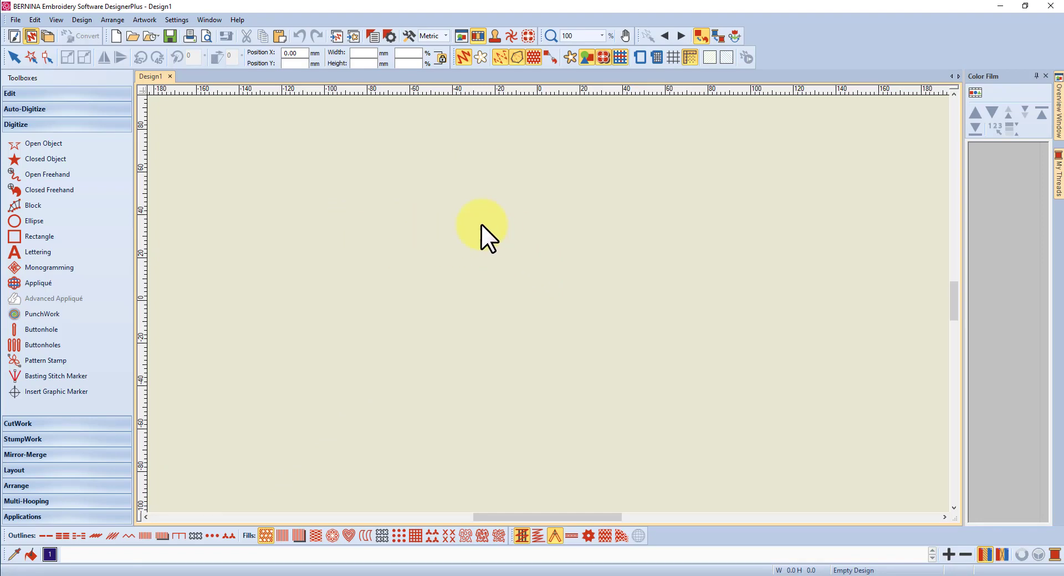
pyautogui.click(16, 20)
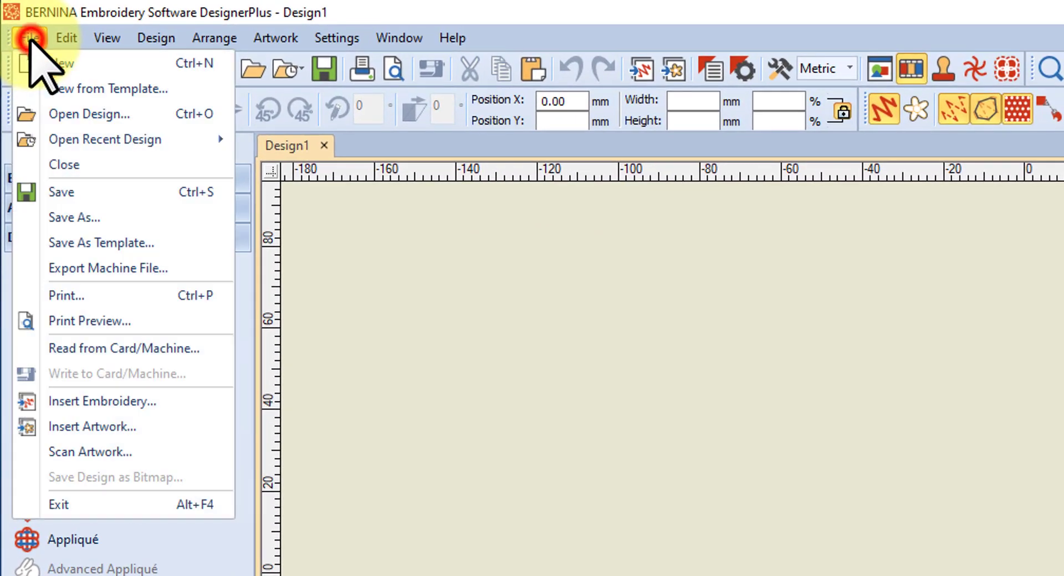
pyautogui.click(72, 88)
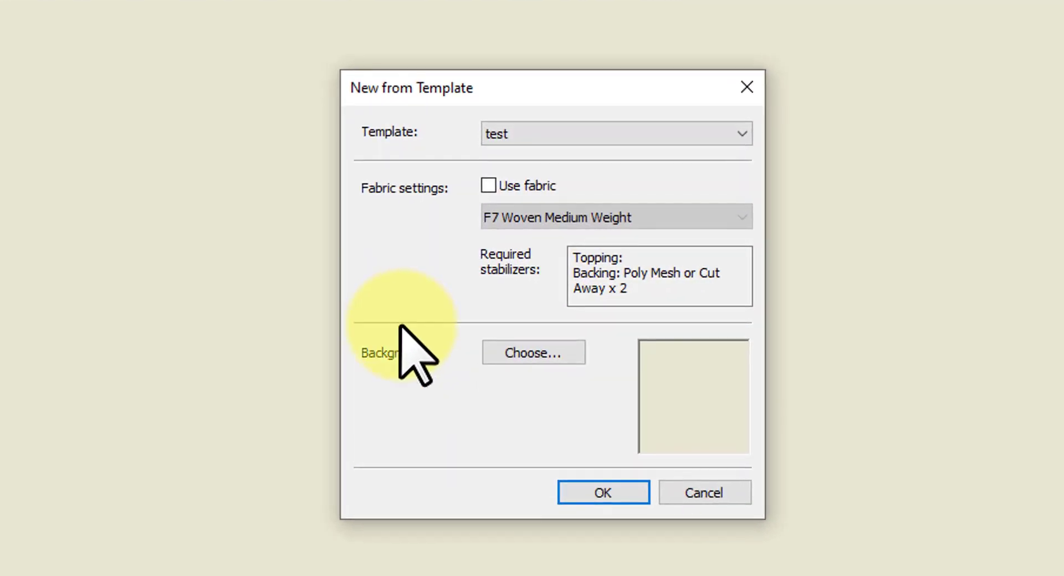
pyautogui.click(745, 133)
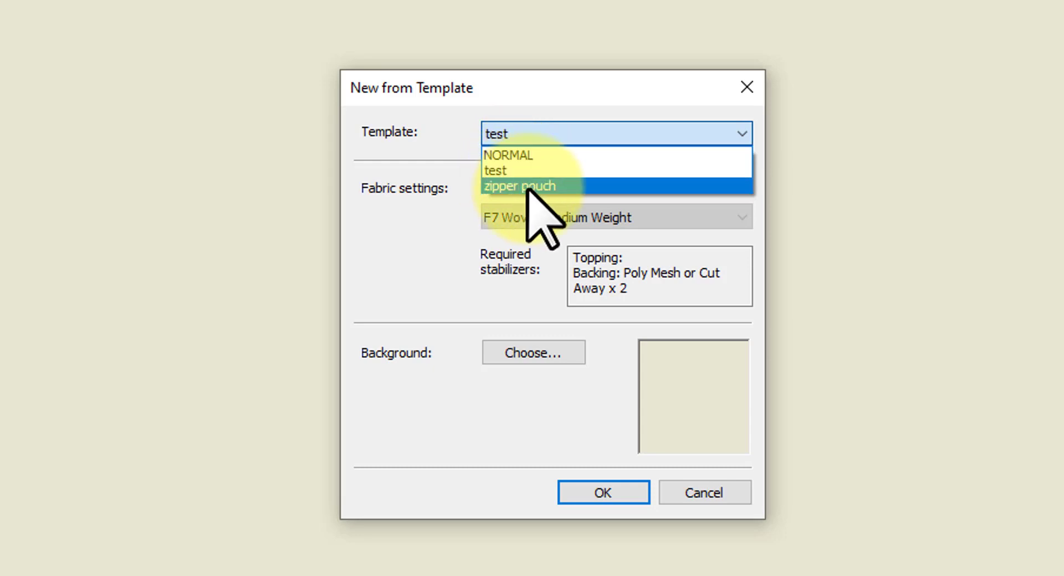
pyautogui.click(528, 187)
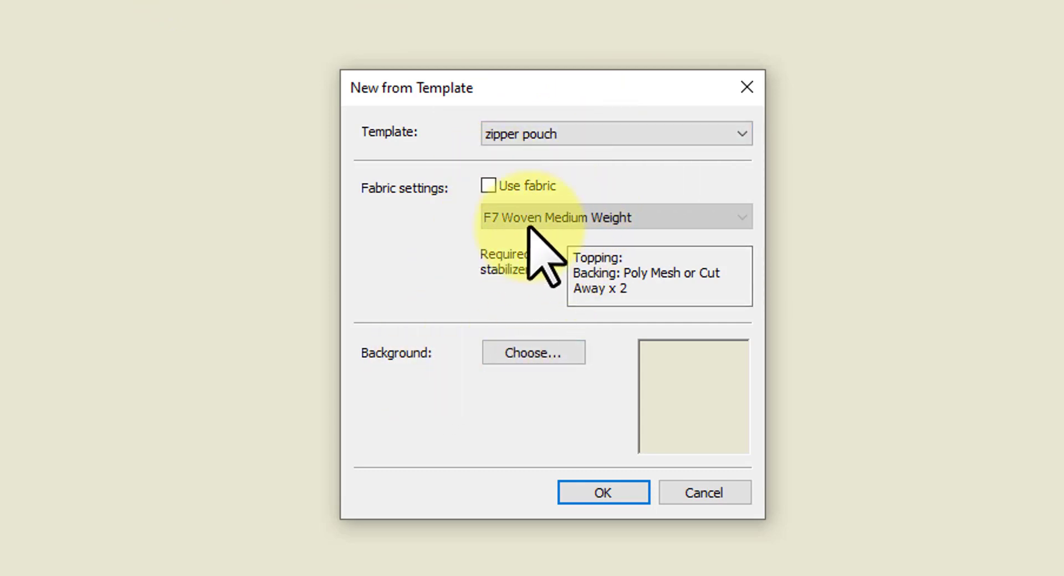
pyautogui.click(489, 187)
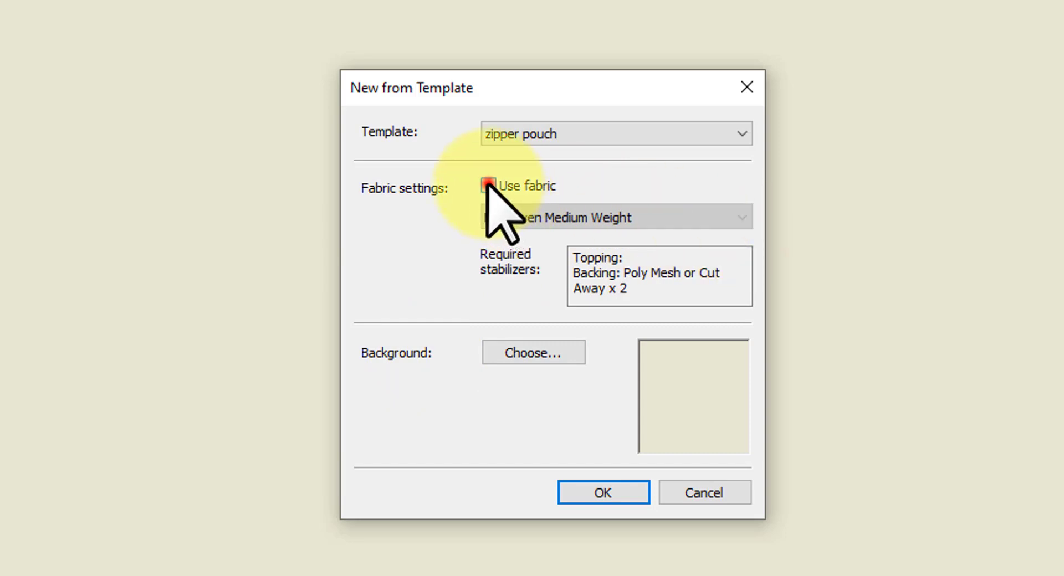
pyautogui.click(740, 218)
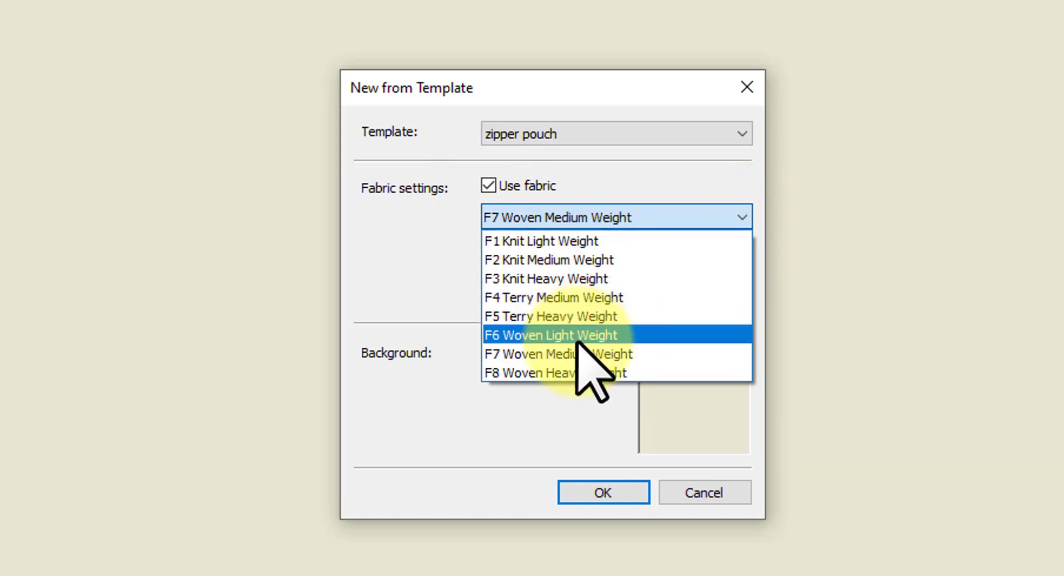
pyautogui.click(741, 216)
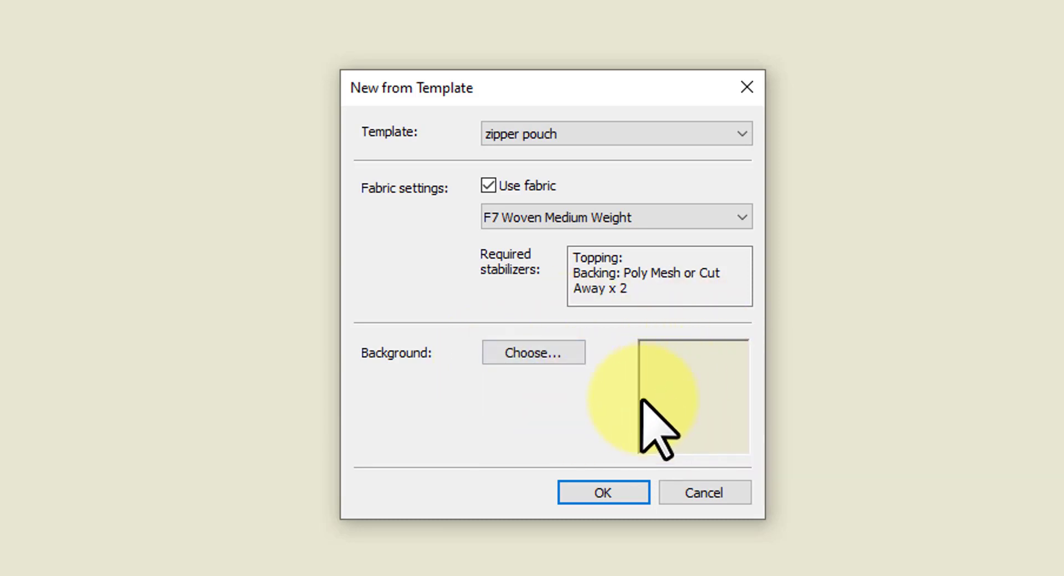
pyautogui.click(603, 494)
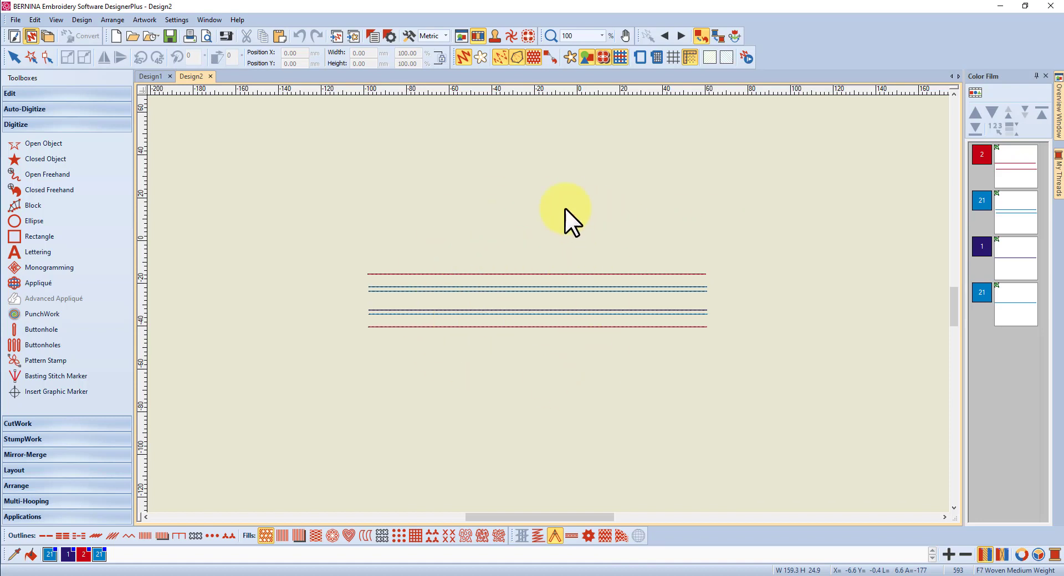
# Step: Narrow the grouped template lines to about 146 mm and move the group to about X -27, Y -9 mm
pyautogui.click(488, 274)
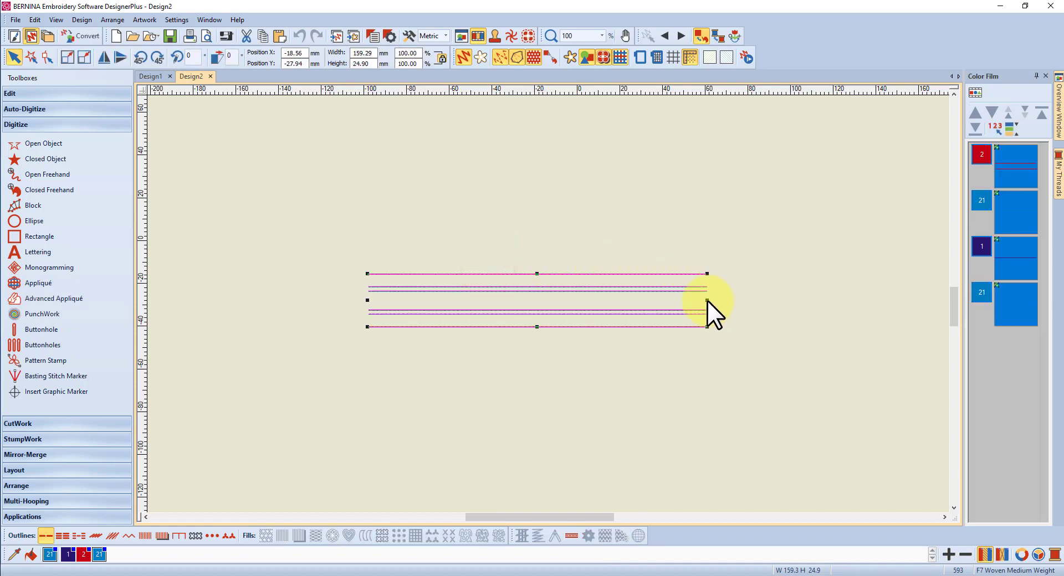
pyautogui.moveTo(707, 300); pyautogui.dragTo(678, 301)
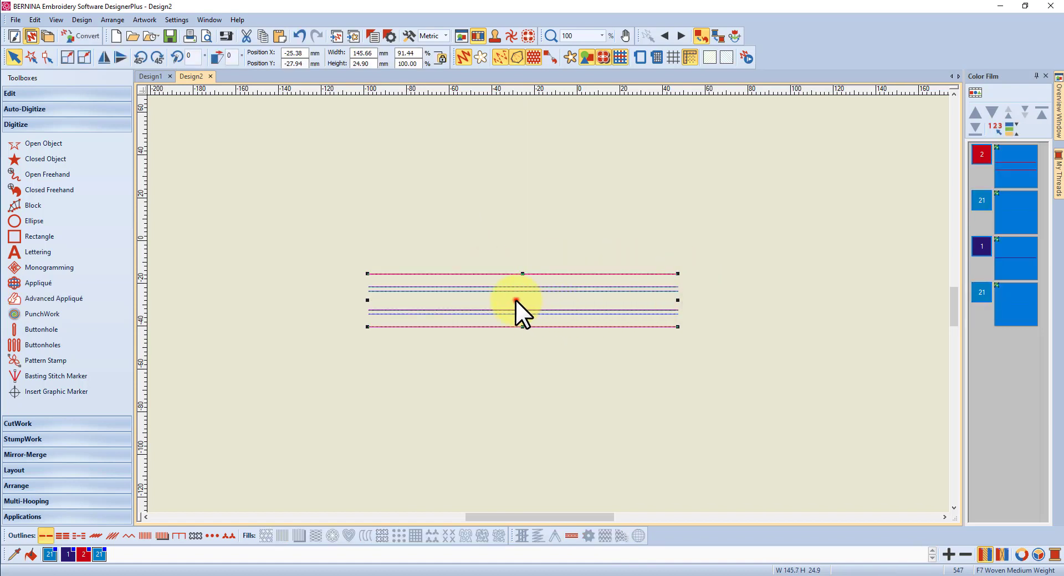
pyautogui.moveTo(515, 301); pyautogui.dragTo(534, 251)
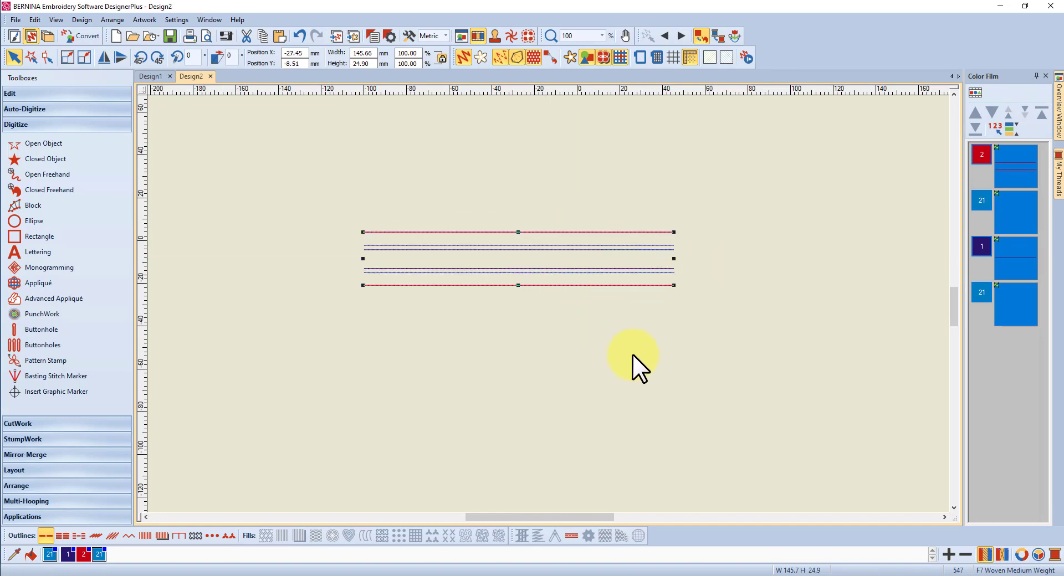